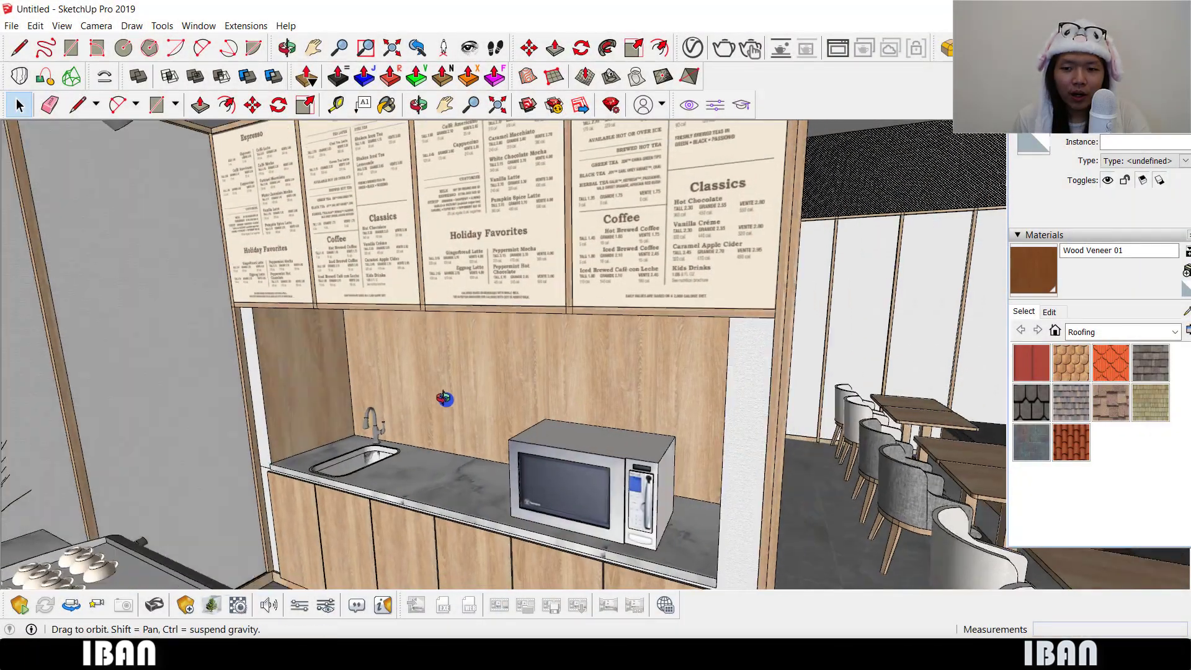
# - Purge the unused items from the entire model in the model statistics
pyautogui.moveTo(444, 399); pyautogui.dragTo(525, 249, button='middle')
pyautogui.press('space')
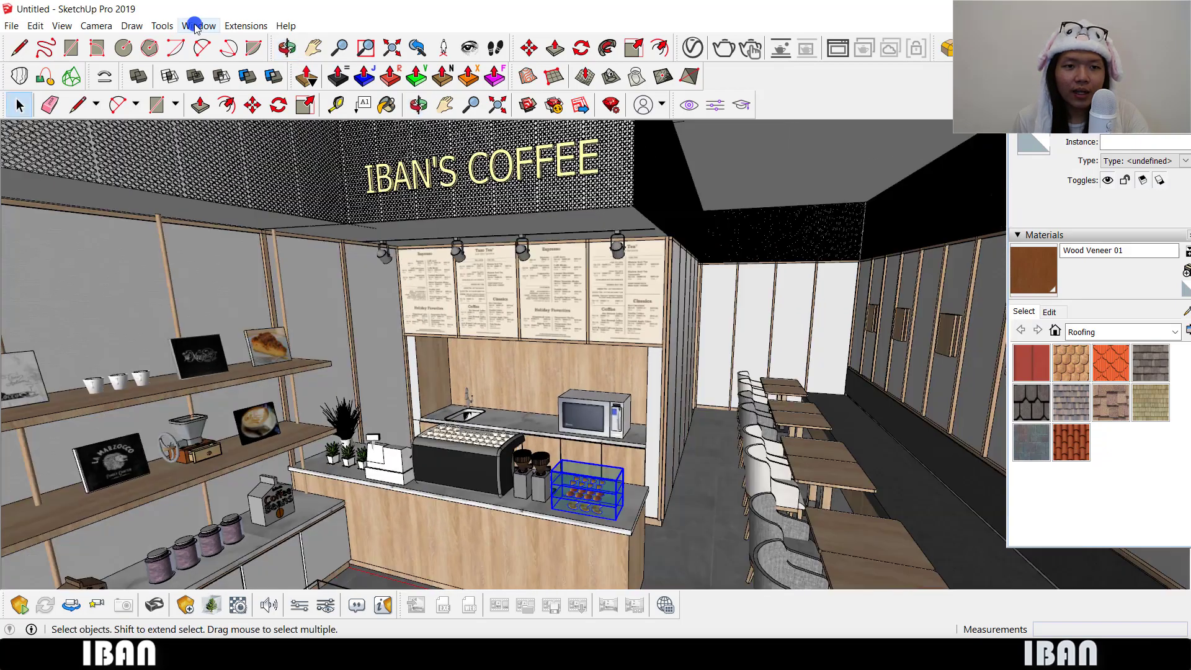
pyautogui.click(195, 27)
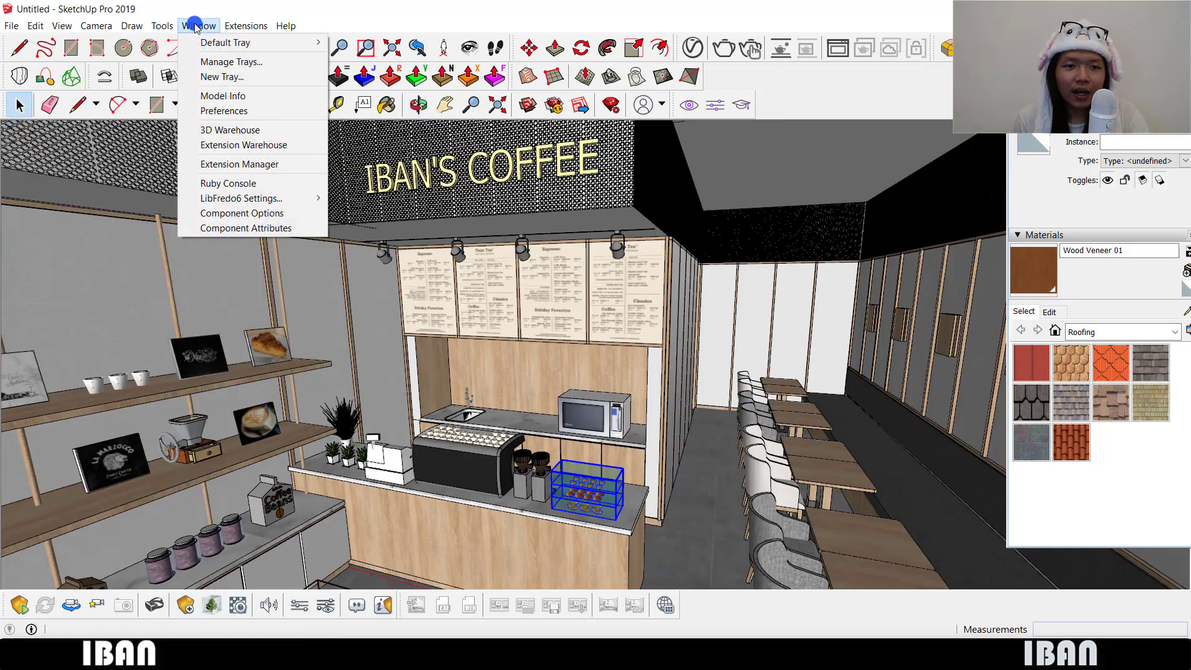
pyautogui.click(218, 96)
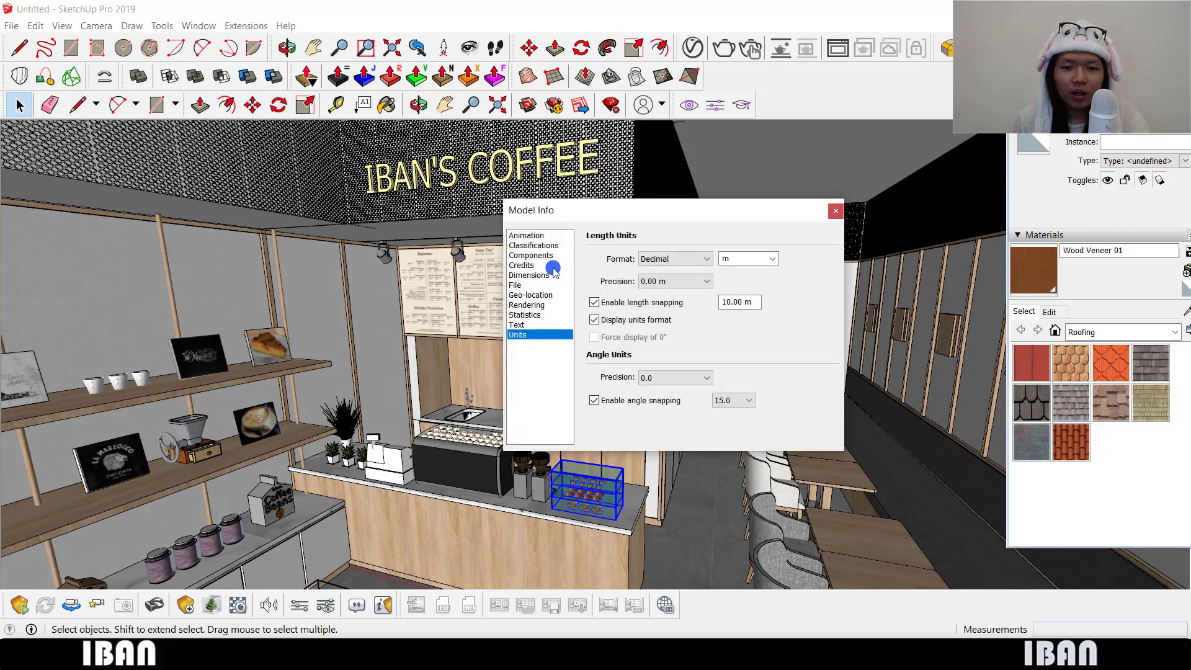
pyautogui.moveTo(541, 261); pyautogui.dragTo(543, 345)
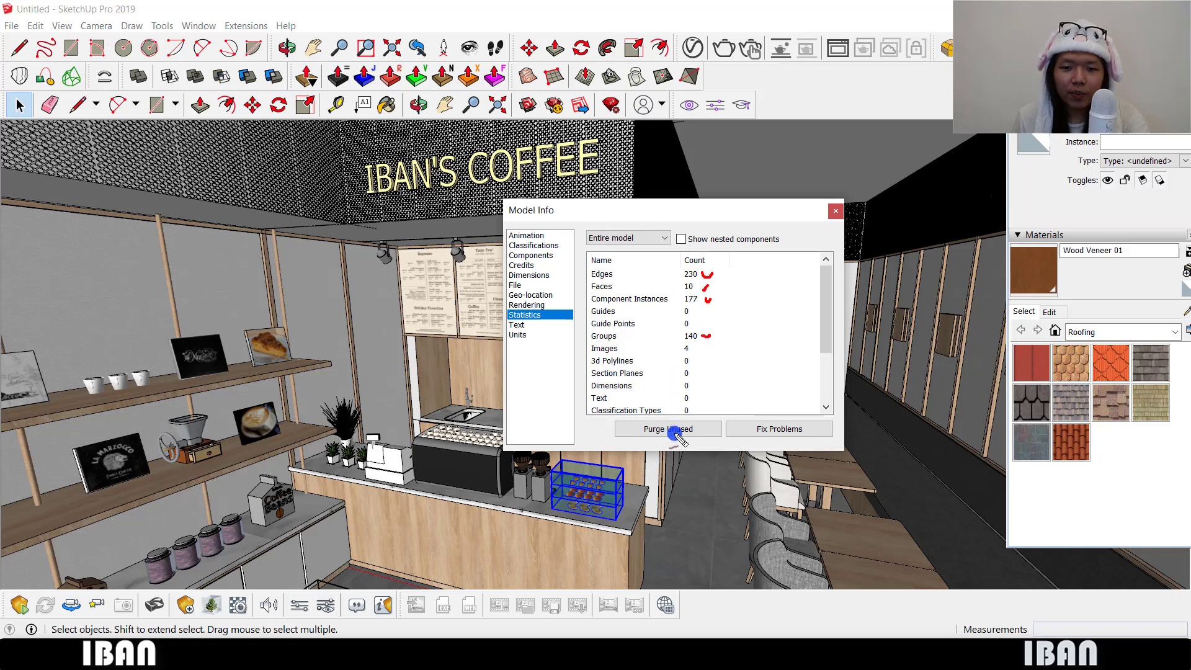
pyautogui.moveTo(779, 209); pyautogui.dragTo(760, 209)
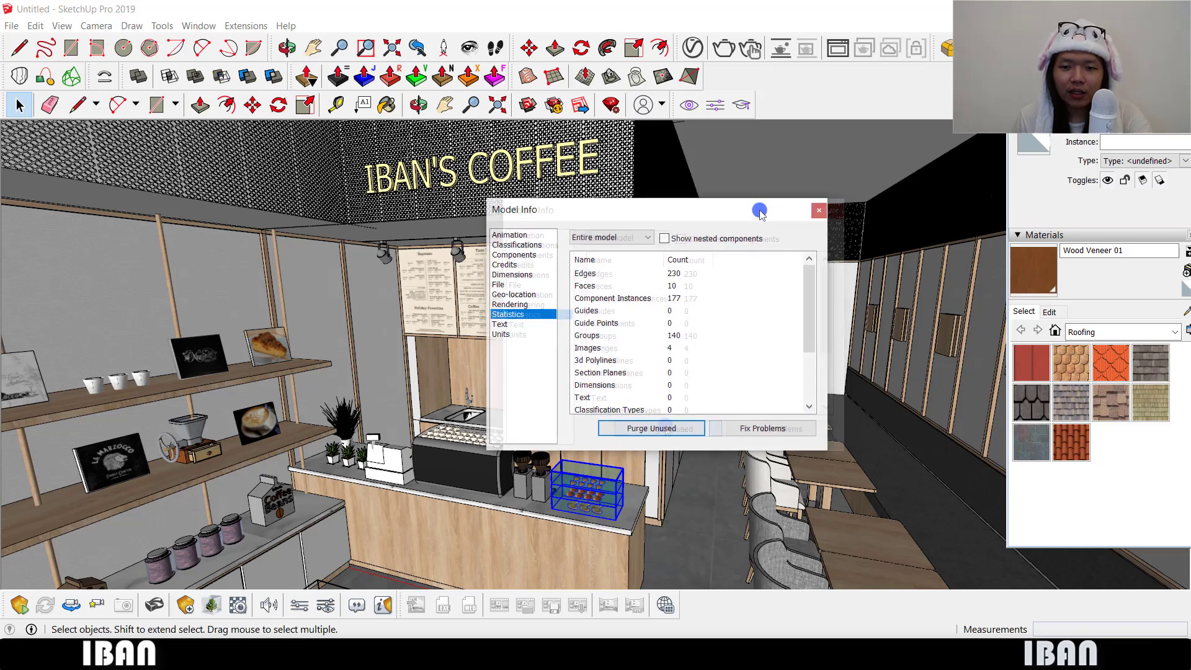
pyautogui.click(628, 428)
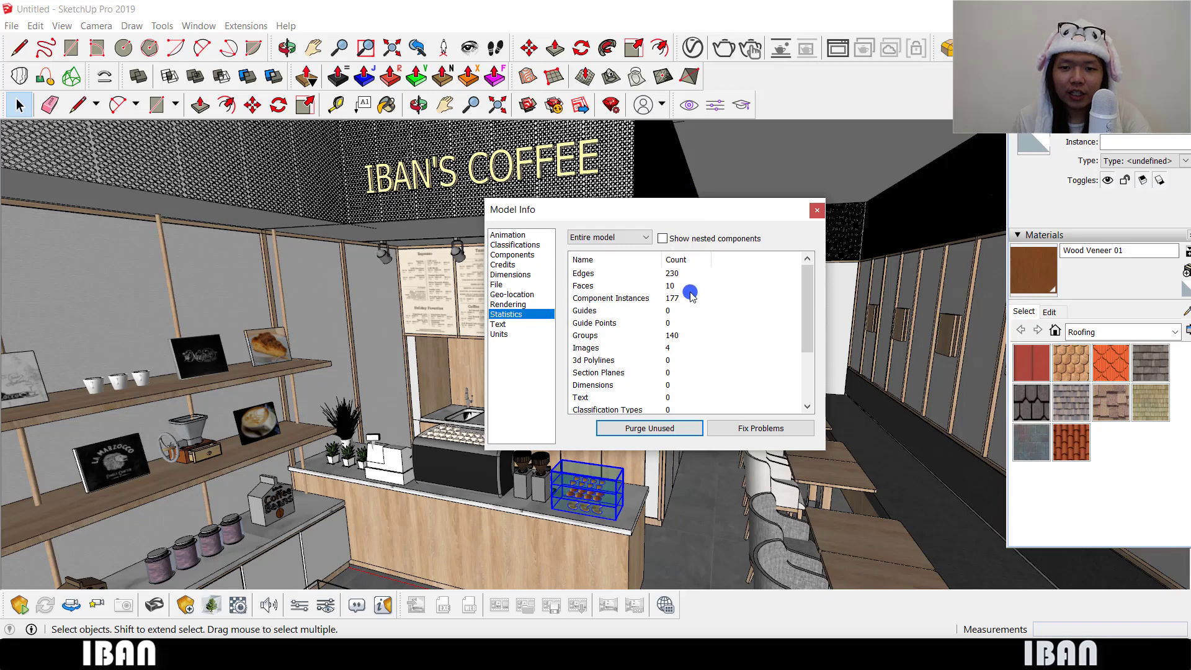
pyautogui.click(817, 212)
# - Examine the café interior and its glazed shopfront from inside and outside
pyautogui.moveTo(484, 354); pyautogui.dragTo(534, 390, button='middle')
pyautogui.scroll(-1, 471, 350)
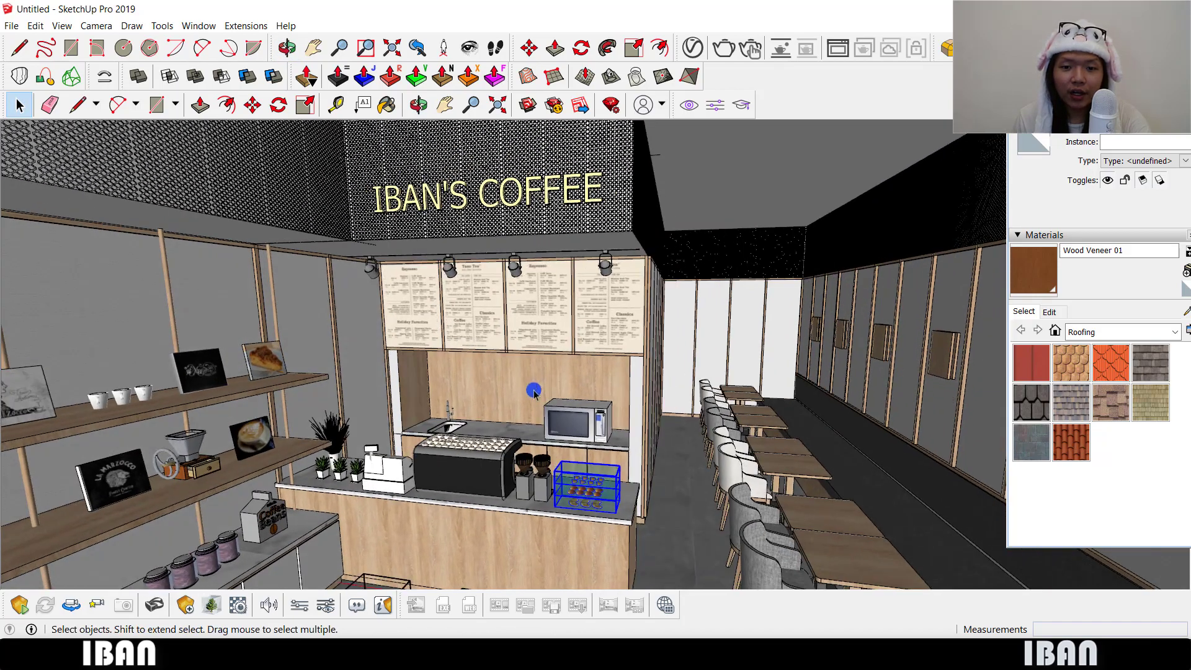
pyautogui.moveTo(626, 302); pyautogui.dragTo(596, 332, button='middle')
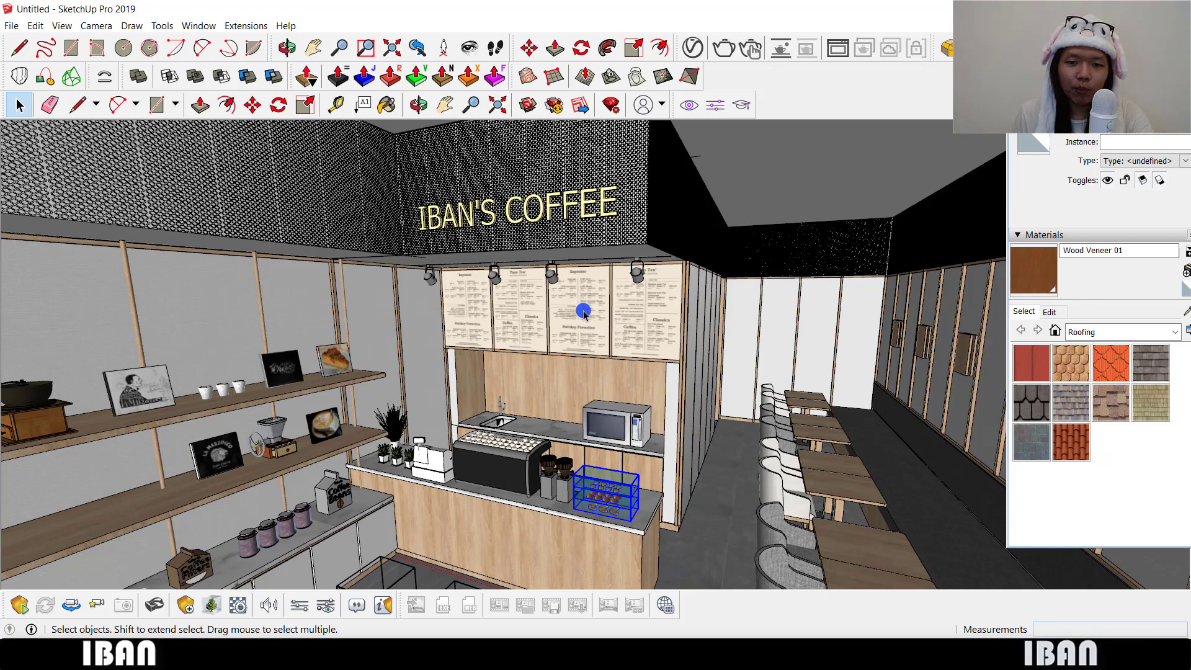
pyautogui.moveTo(552, 304); pyautogui.dragTo(530, 304, button='middle')
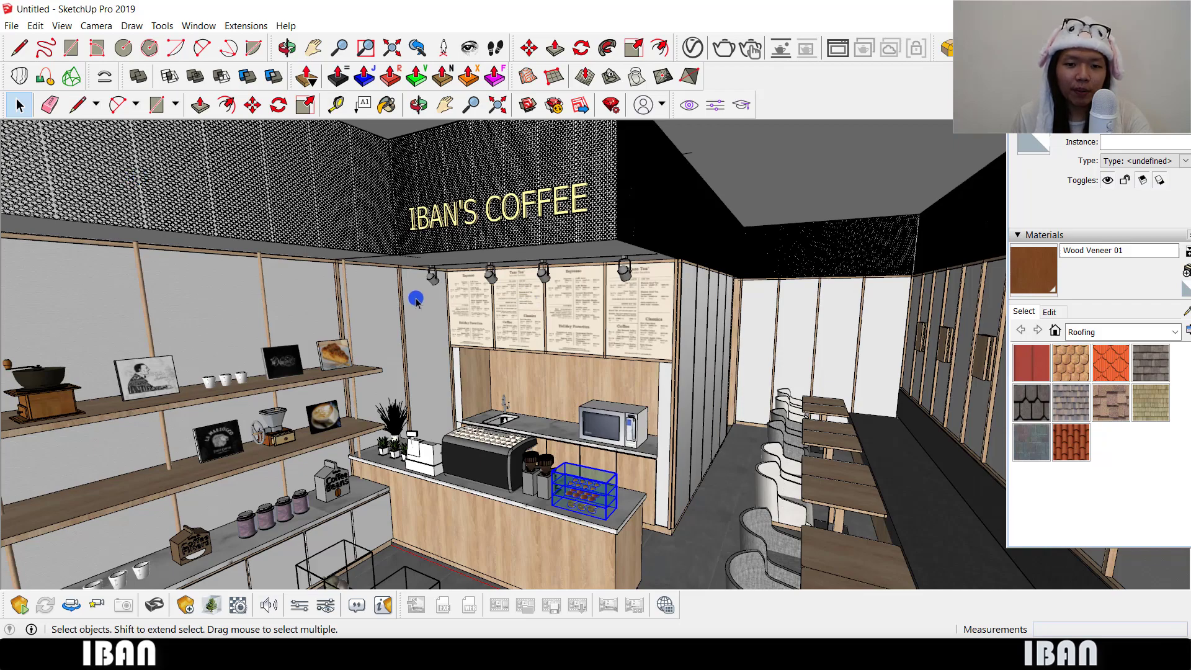
pyautogui.moveTo(415, 301); pyautogui.dragTo(491, 329, button='middle')
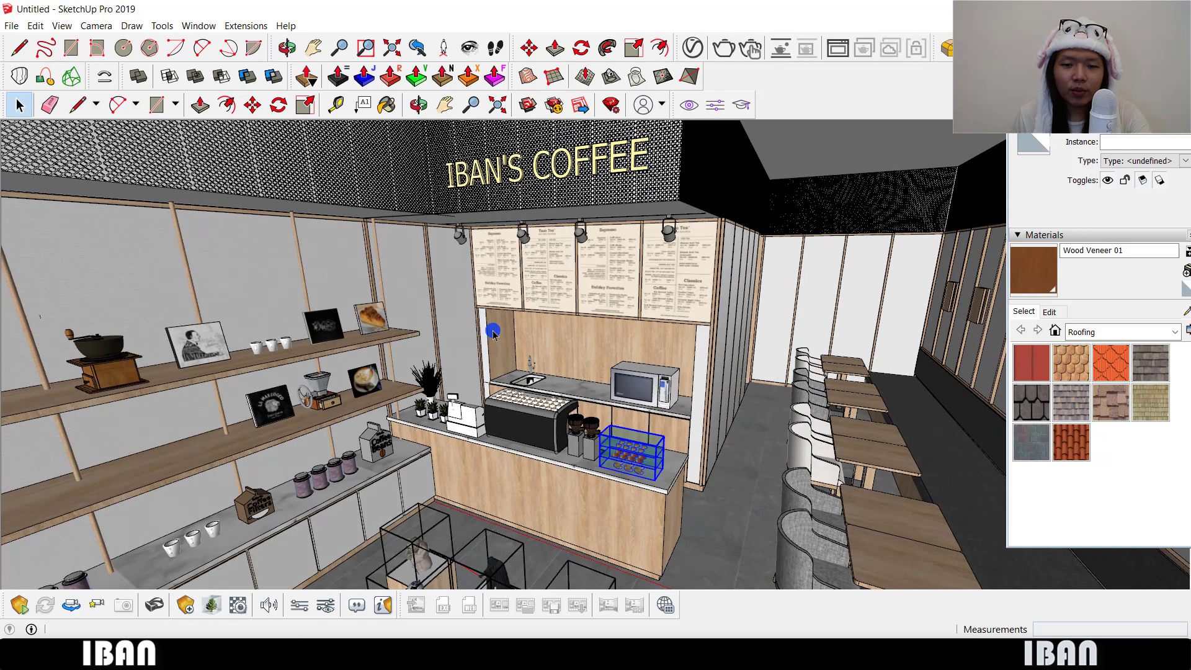
pyautogui.moveTo(492, 332); pyautogui.dragTo(484, 310, button='middle')
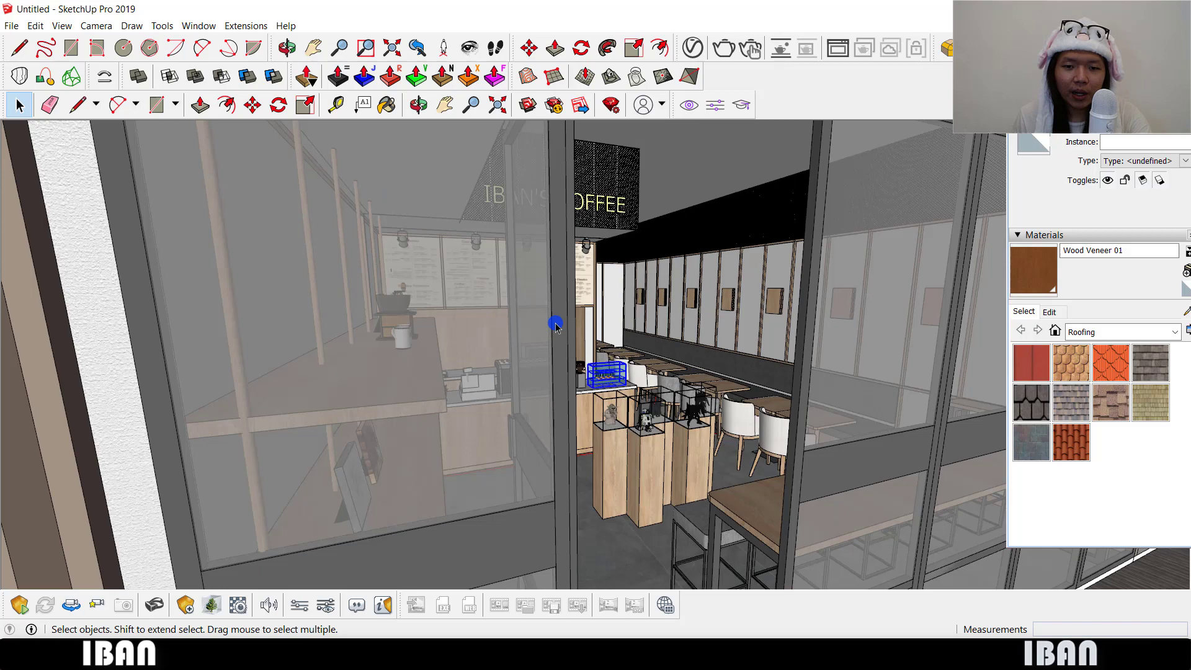
pyautogui.moveTo(556, 322); pyautogui.dragTo(447, 337, button='middle')
pyautogui.scroll(4, 446, 337)
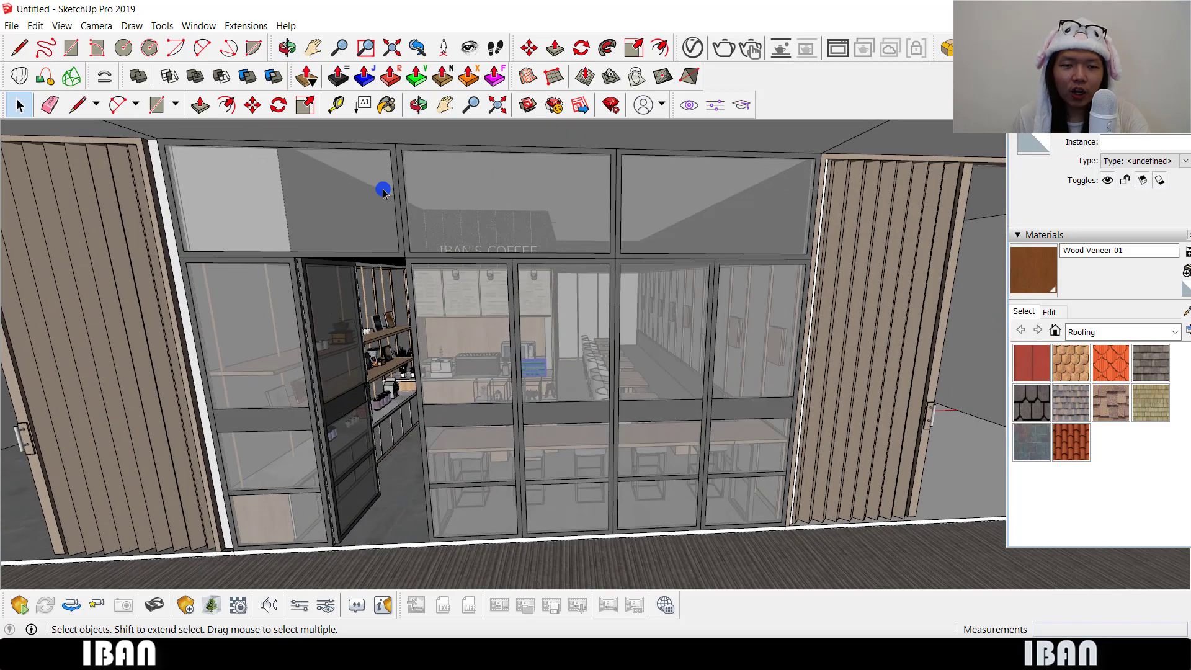
# - Review the model's length units and length snapping settings
pyautogui.click(198, 25)
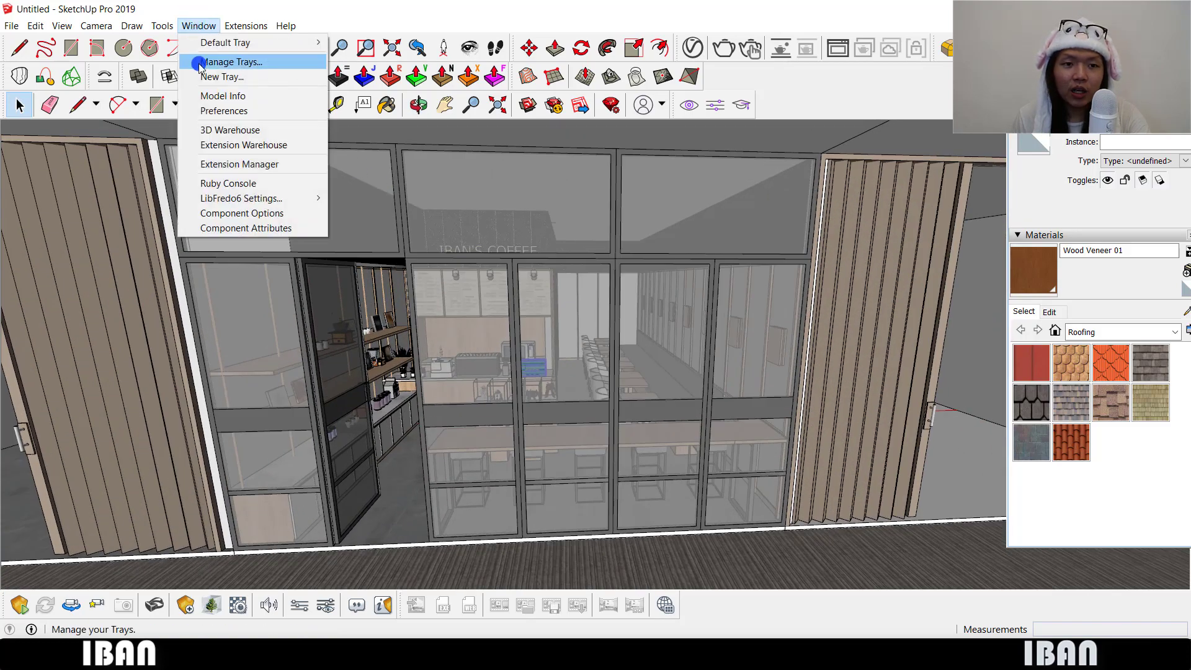
pyautogui.click(200, 95)
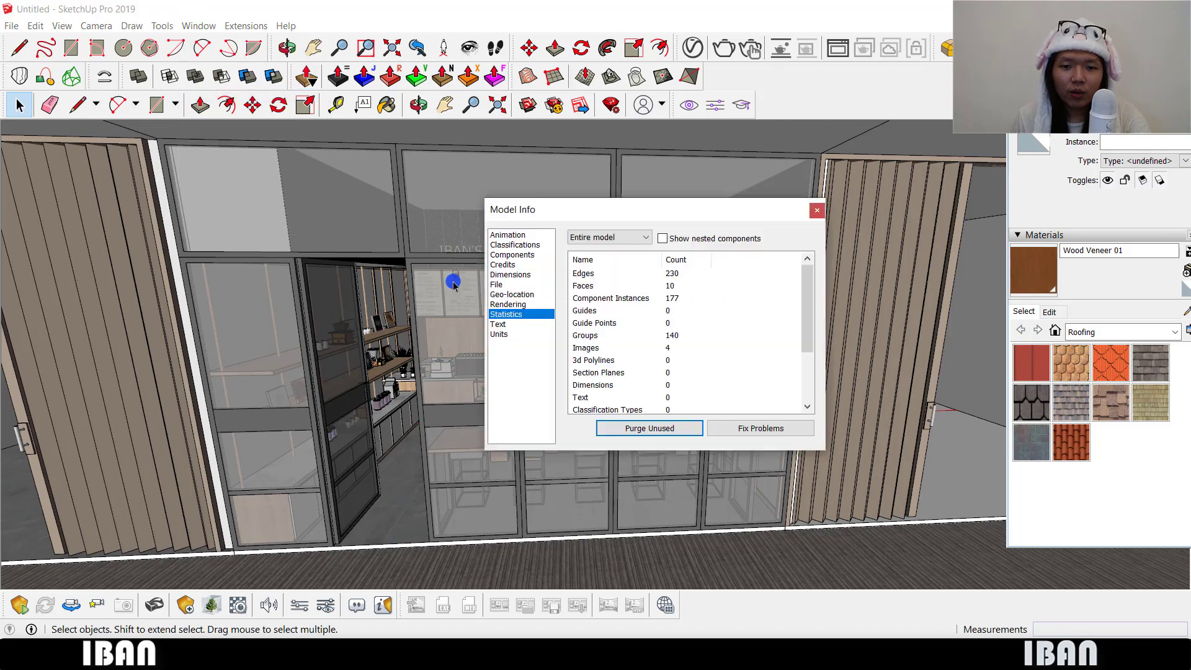
pyautogui.click(500, 334)
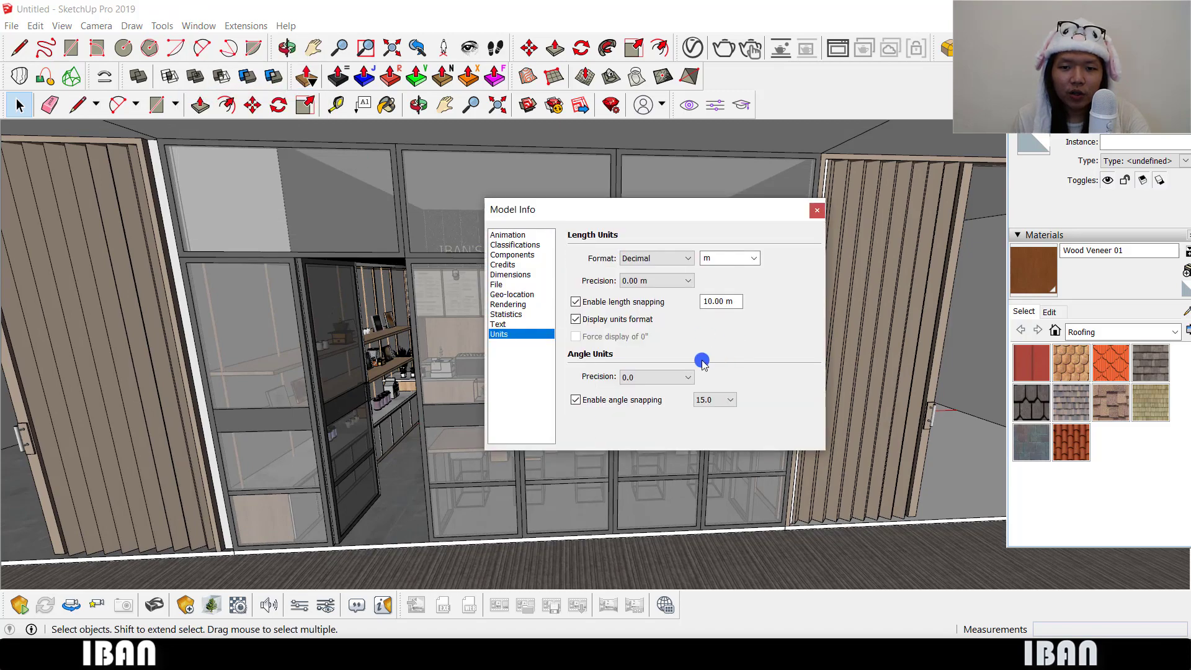
pyautogui.moveTo(583, 297)
pyautogui.mouseDown()
pyautogui.moveTo(568, 313)
pyautogui.moveTo(769, 314)
pyautogui.moveTo(558, 289)
pyautogui.mouseUp()
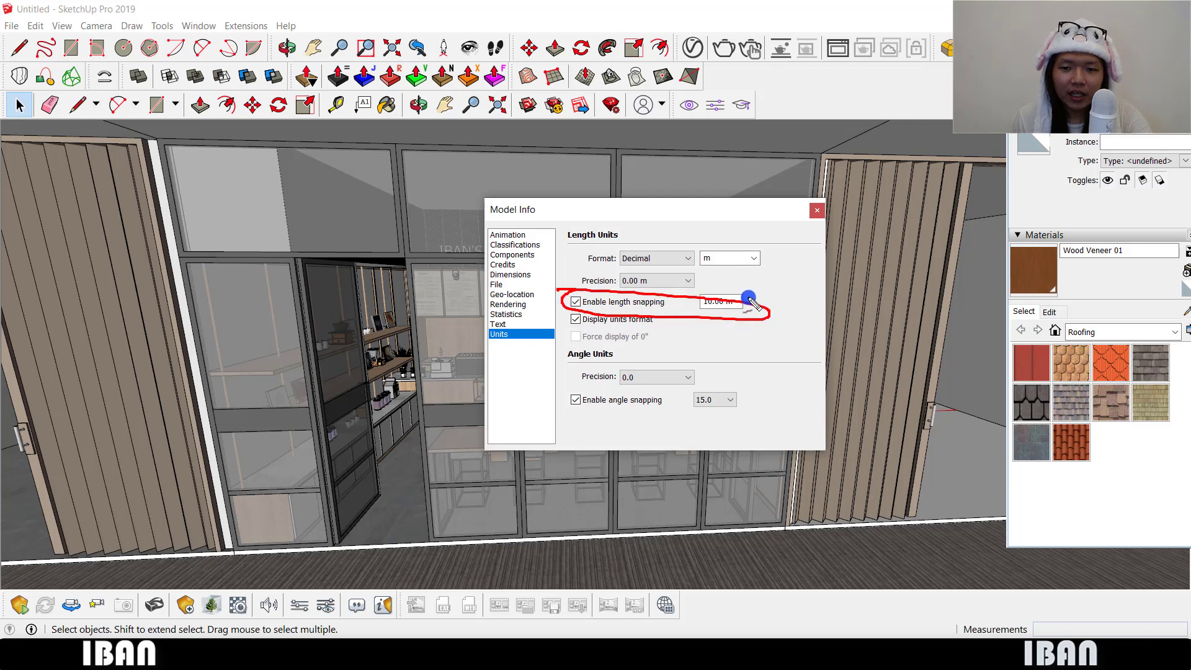
pyautogui.press('Escape')
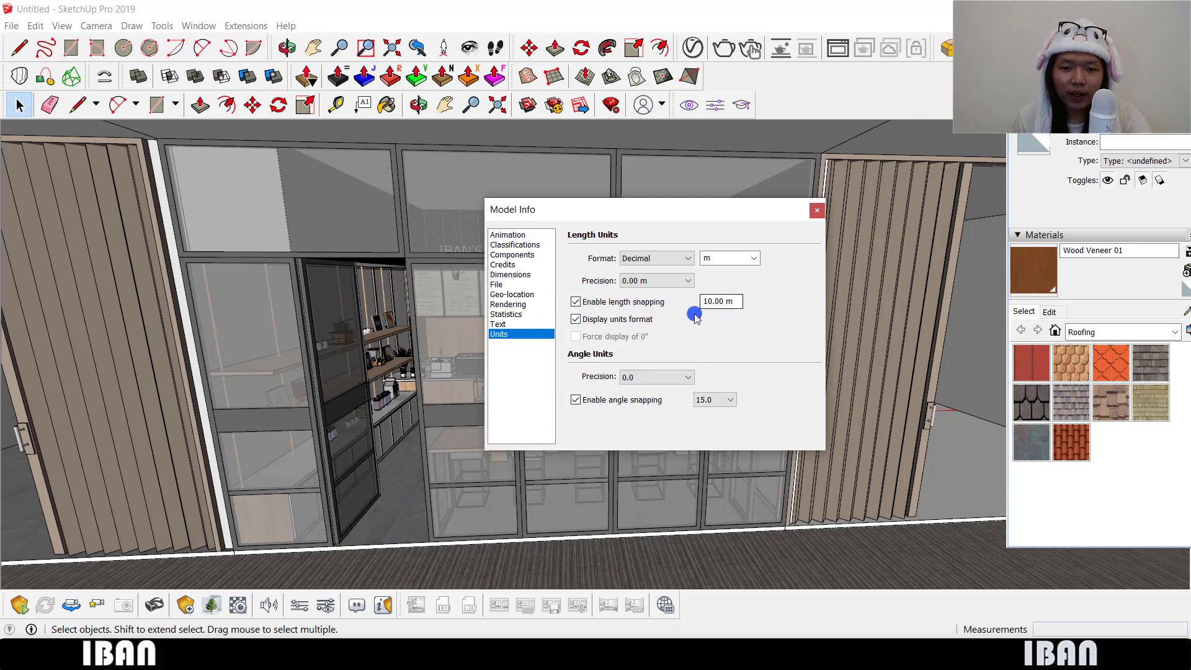
pyautogui.click(817, 210)
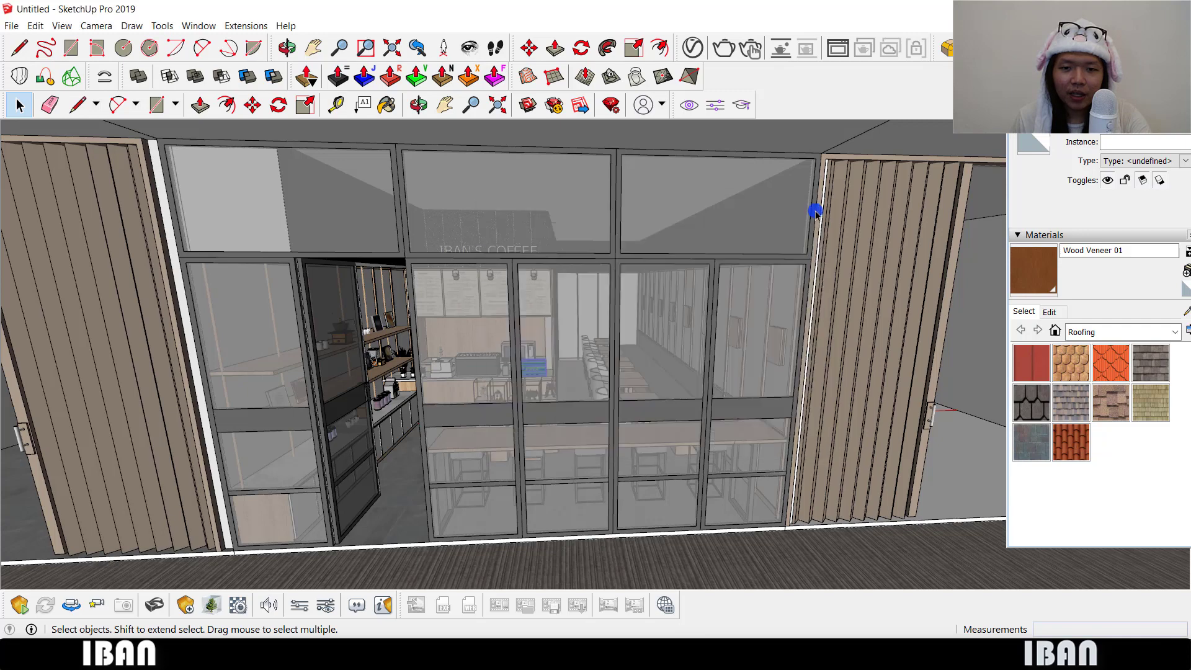
# - Try drawing a line along the soffit above the café shopfront with 10 m length snapping enabled
pyautogui.moveTo(507, 302); pyautogui.dragTo(536, 406, button='middle')
pyautogui.moveTo(496, 353); pyautogui.dragTo(479, 327, button='middle')
pyautogui.press('f')
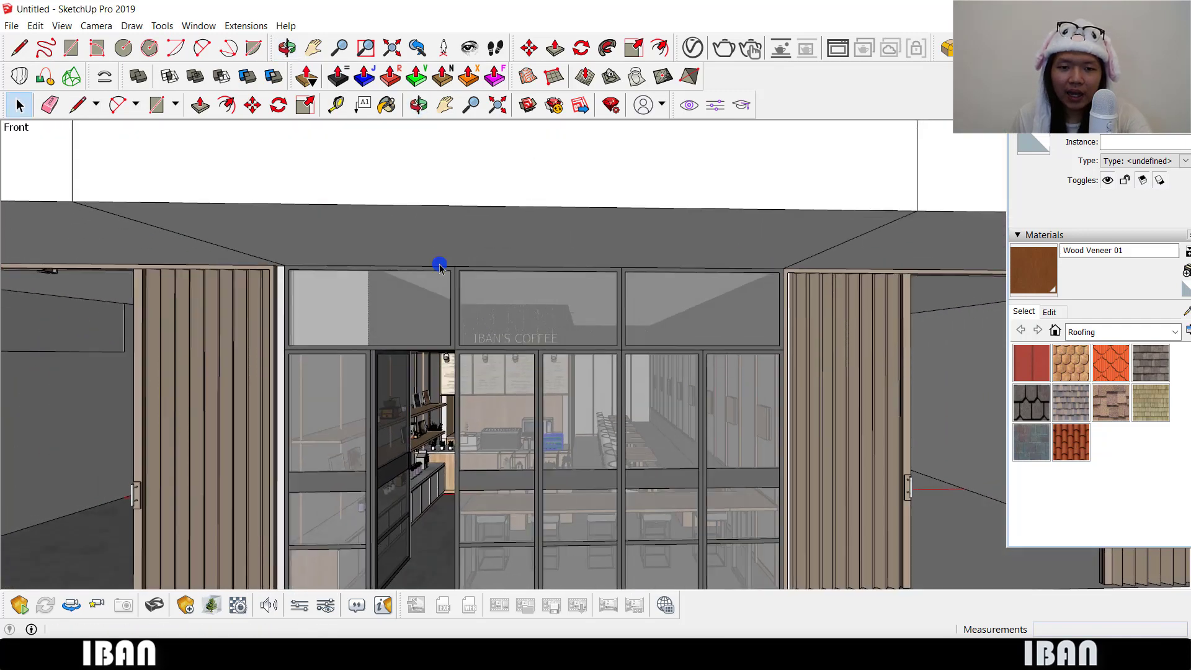
pyautogui.press('l')
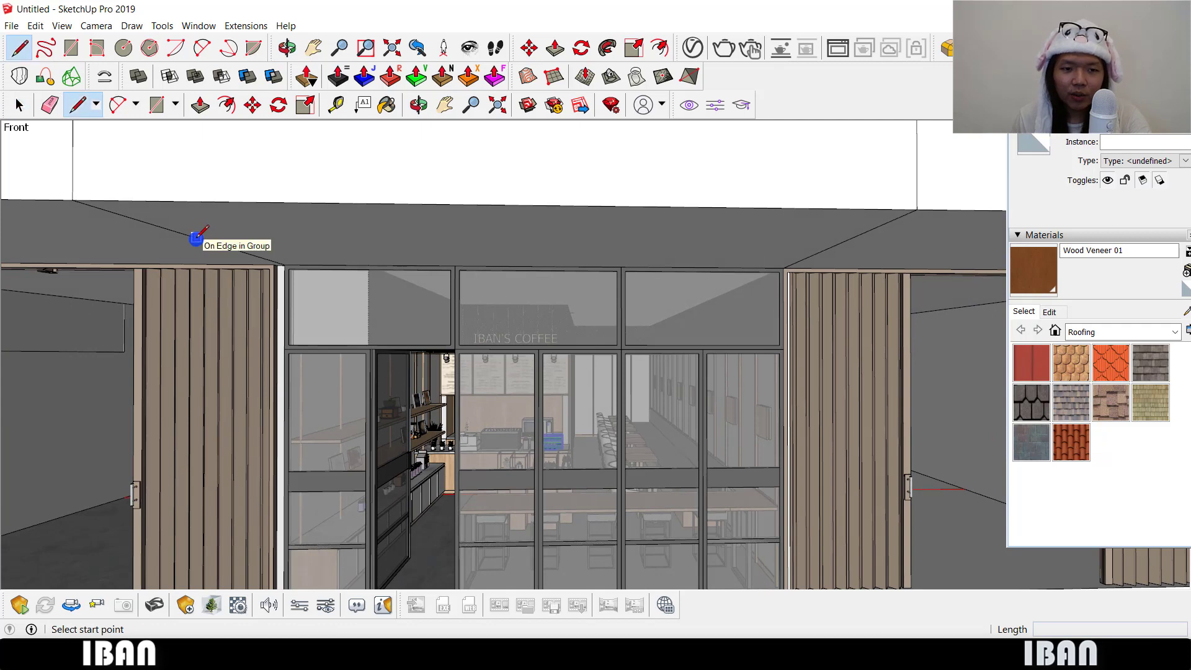
pyautogui.click(196, 237)
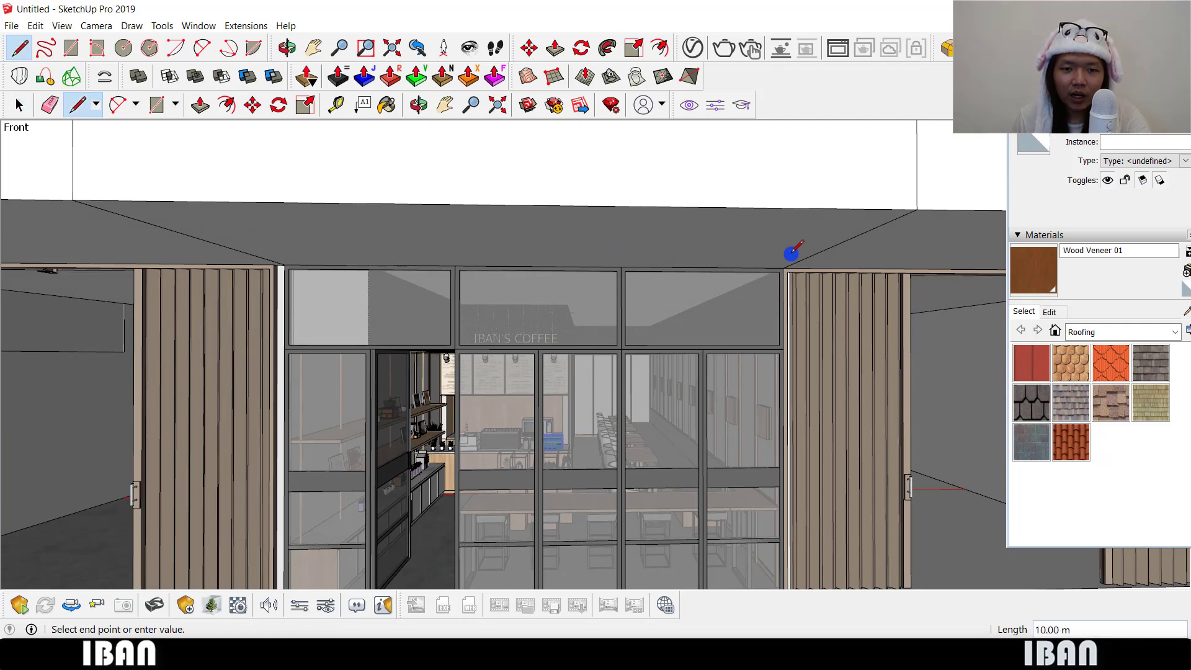
pyautogui.moveTo(605, 208); pyautogui.dragTo(695, 236, button='middle')
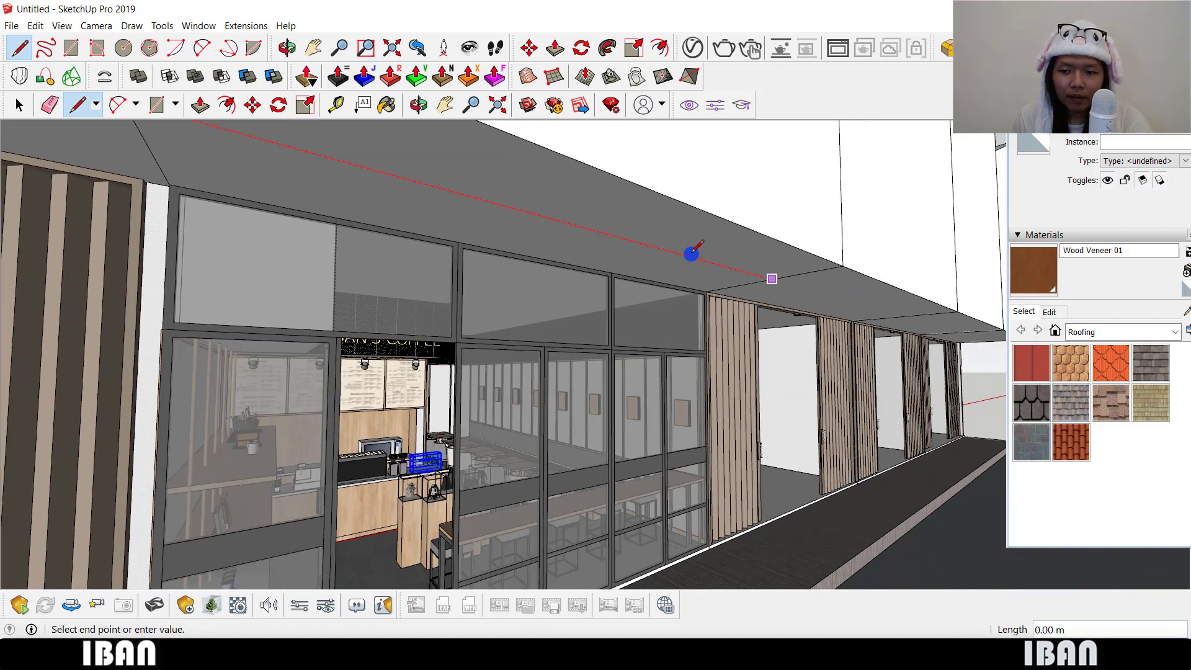
pyautogui.scroll(2, 797, 274)
pyautogui.scroll(-2, 798, 274)
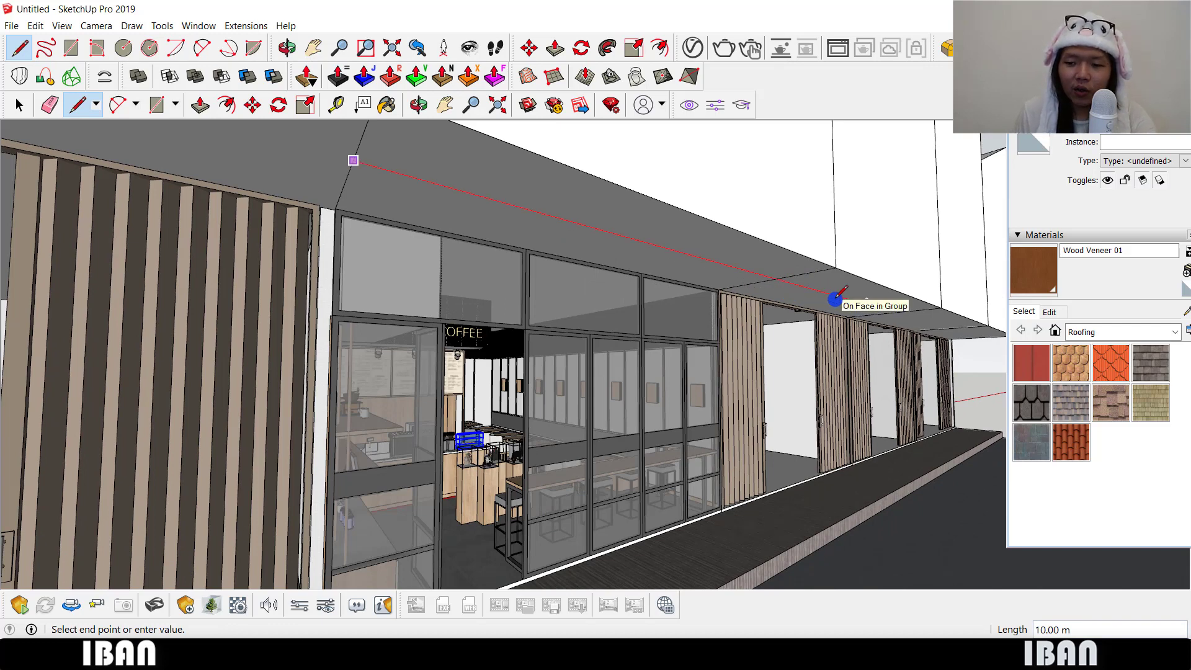
pyautogui.click(835, 267)
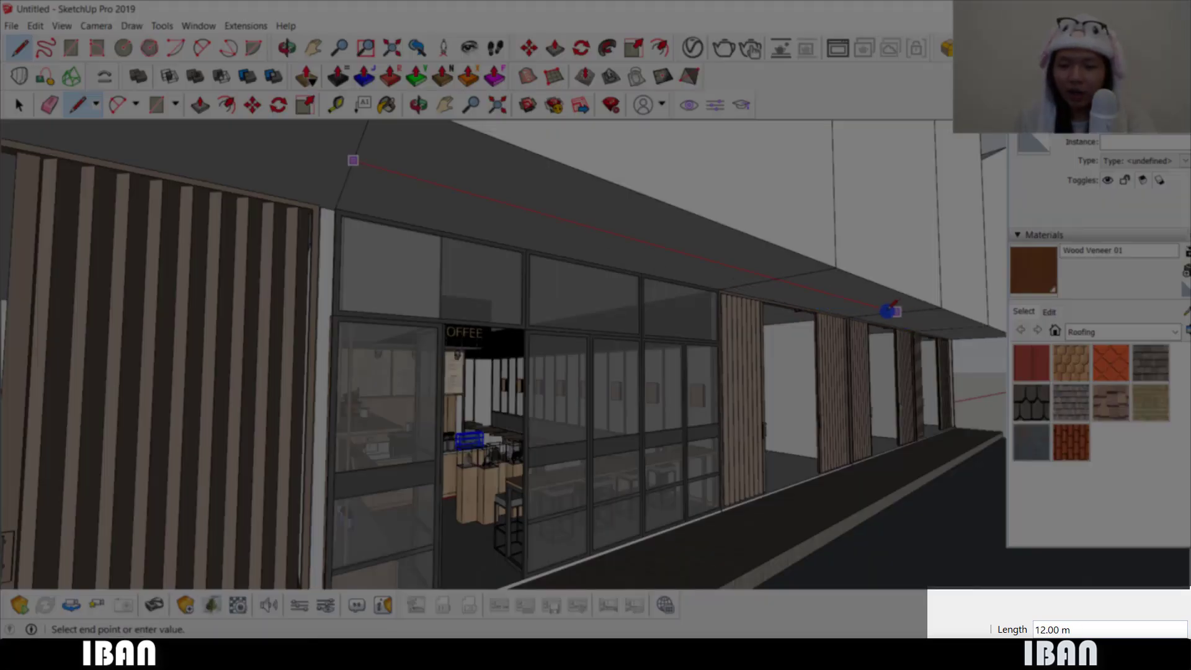
pyautogui.press('Escape')
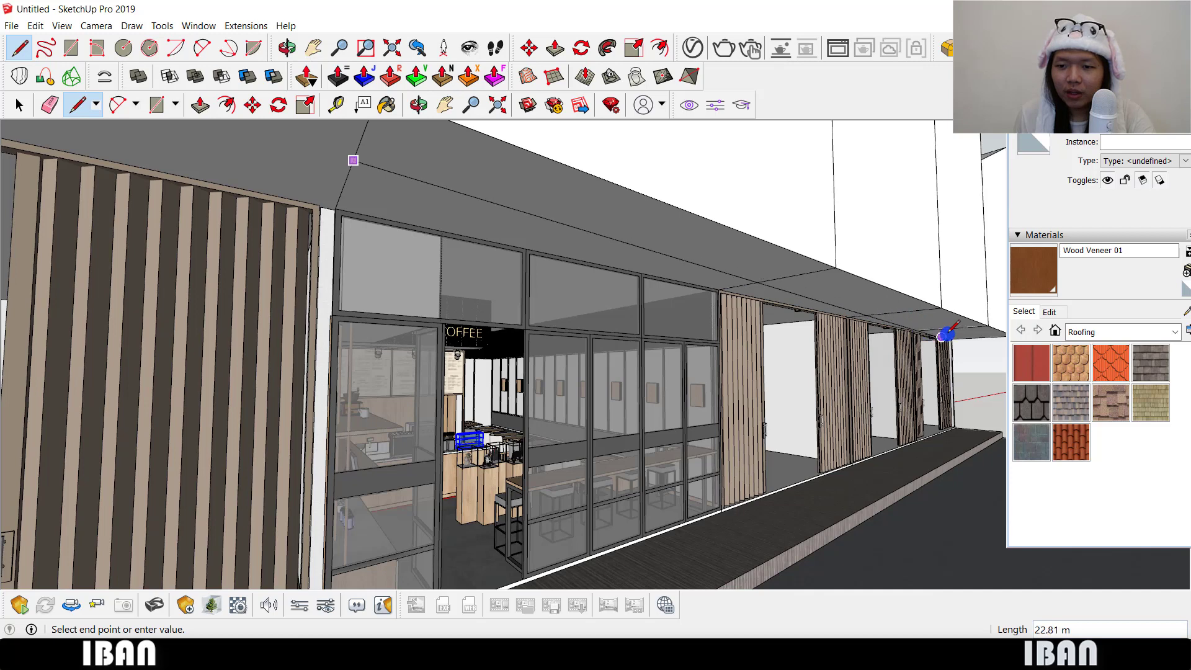
pyautogui.write('10')
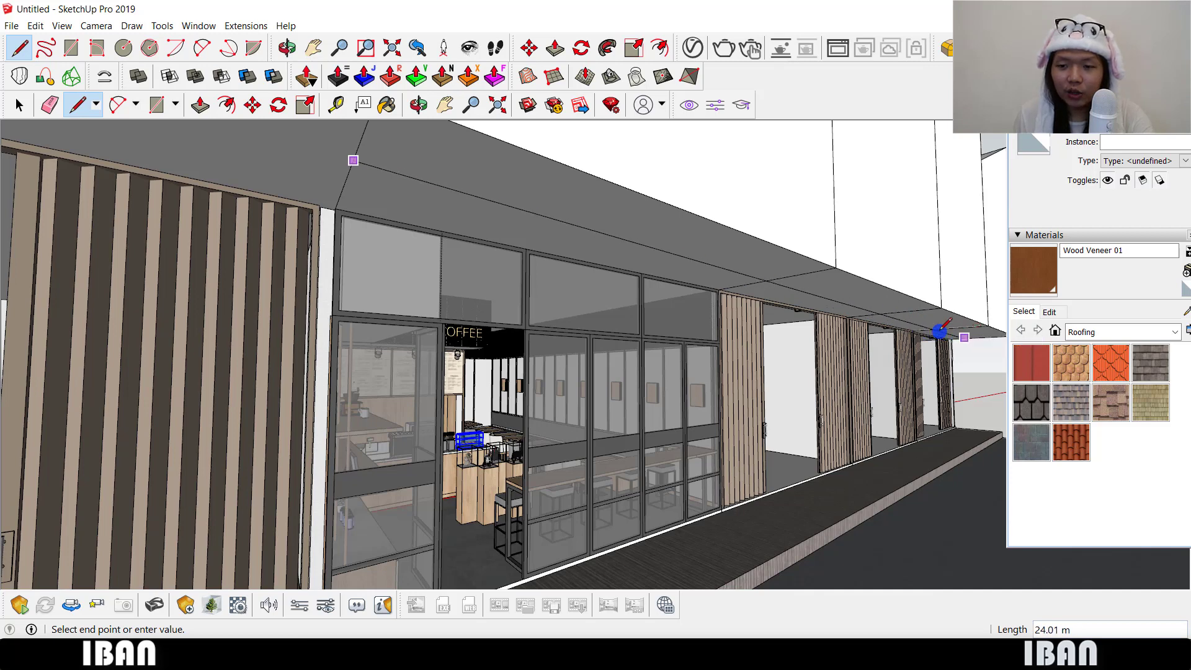
pyautogui.press('Return')
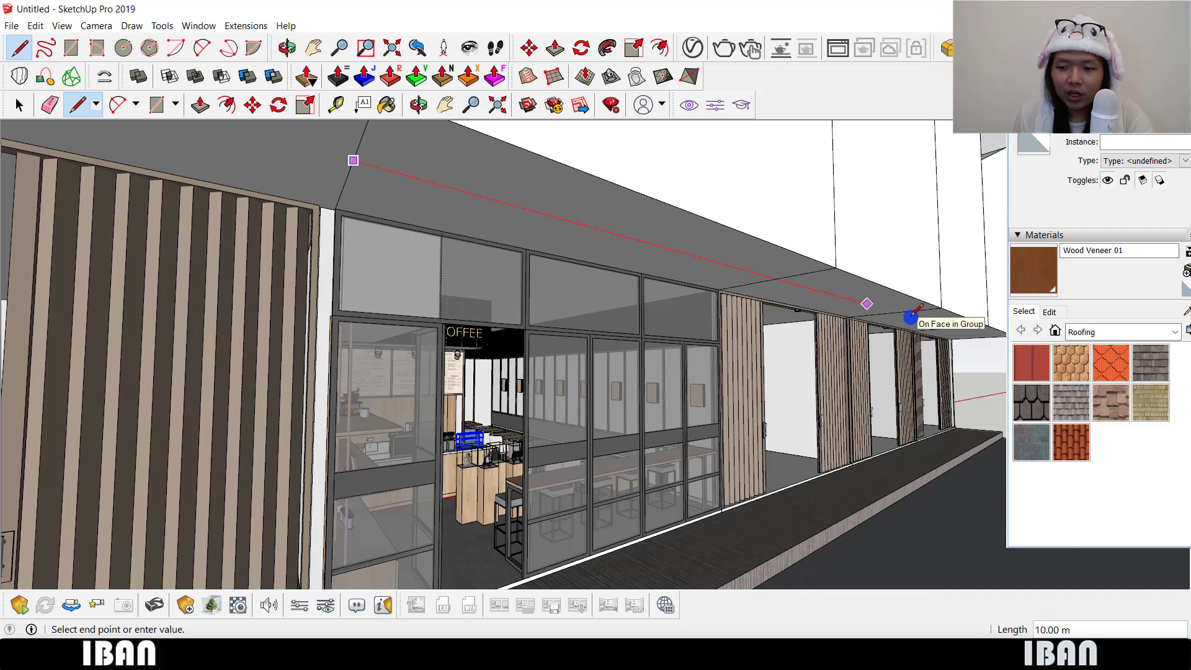
pyautogui.write('5')
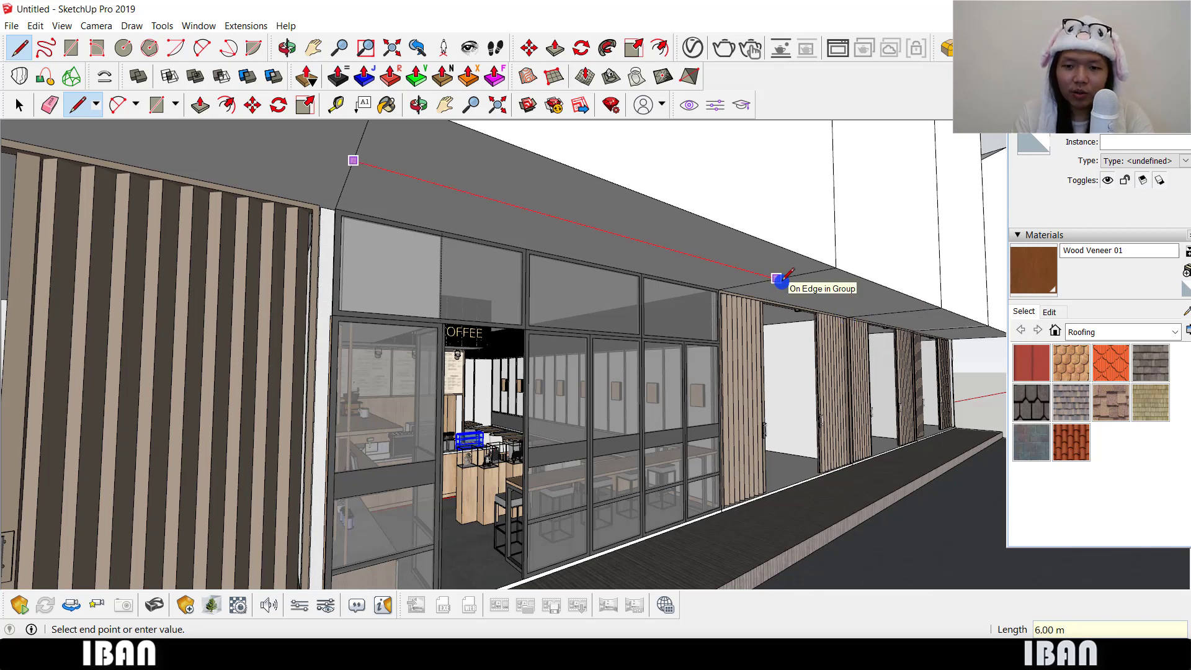
pyautogui.press('Return')
pyautogui.press('space')
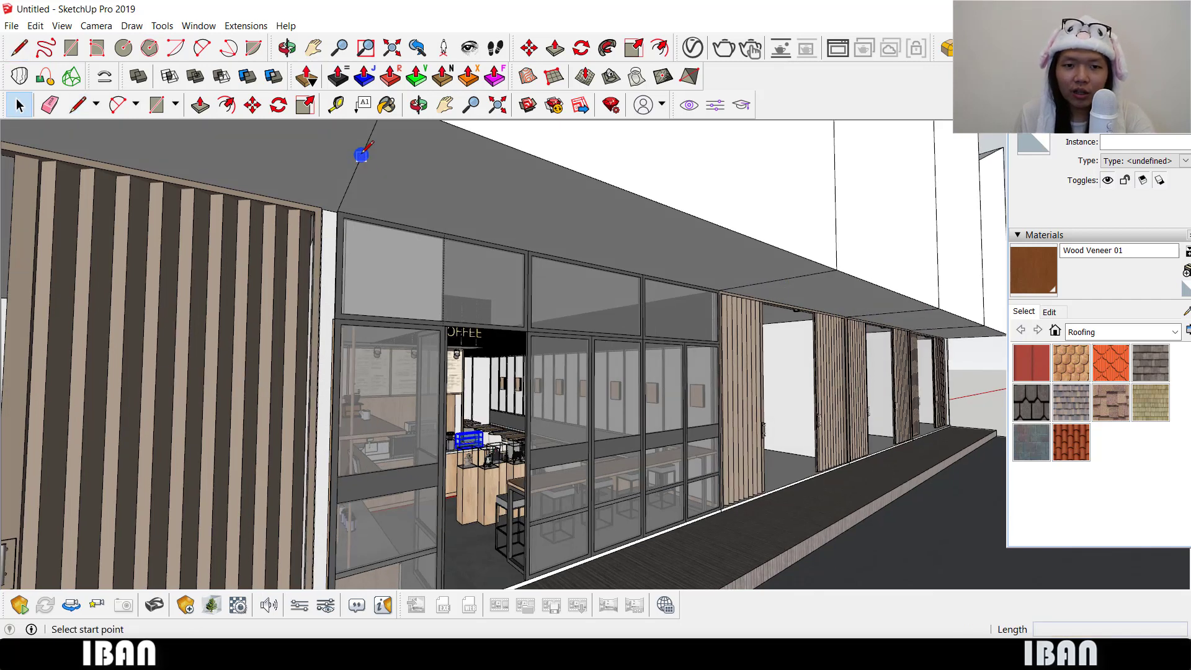
# - Delete the folding gate of the shop unit next to the café shopfront
pyautogui.click(362, 154)
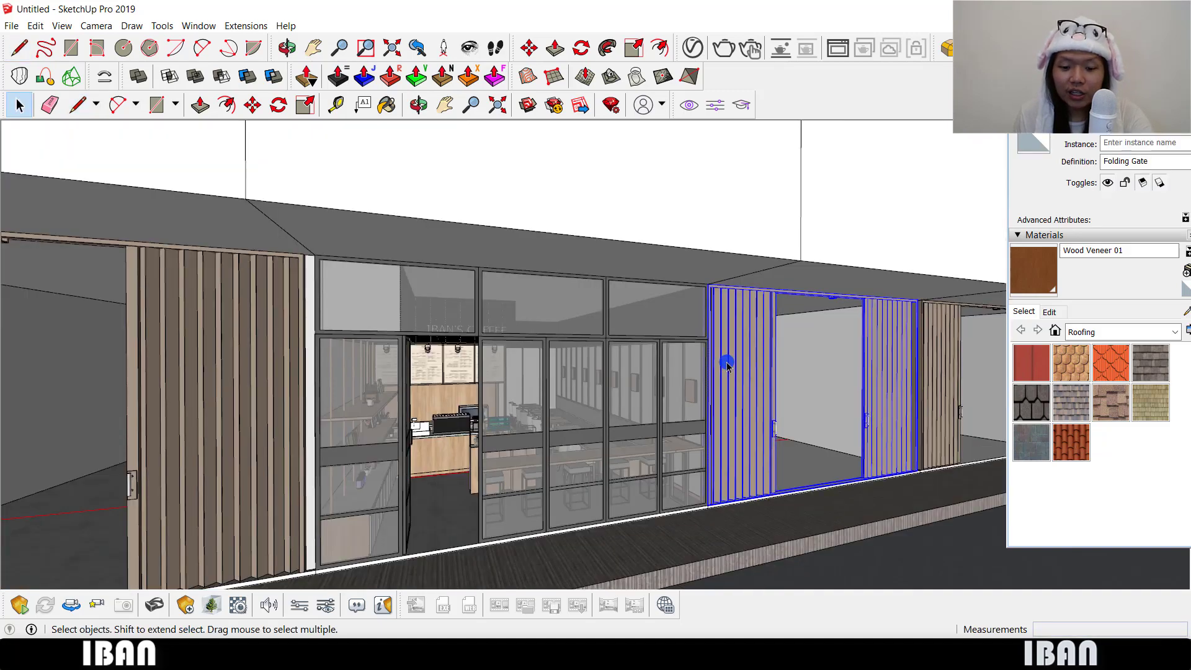
pyautogui.press('Delete')
pyautogui.moveTo(820, 332); pyautogui.dragTo(646, 340, button='middle')
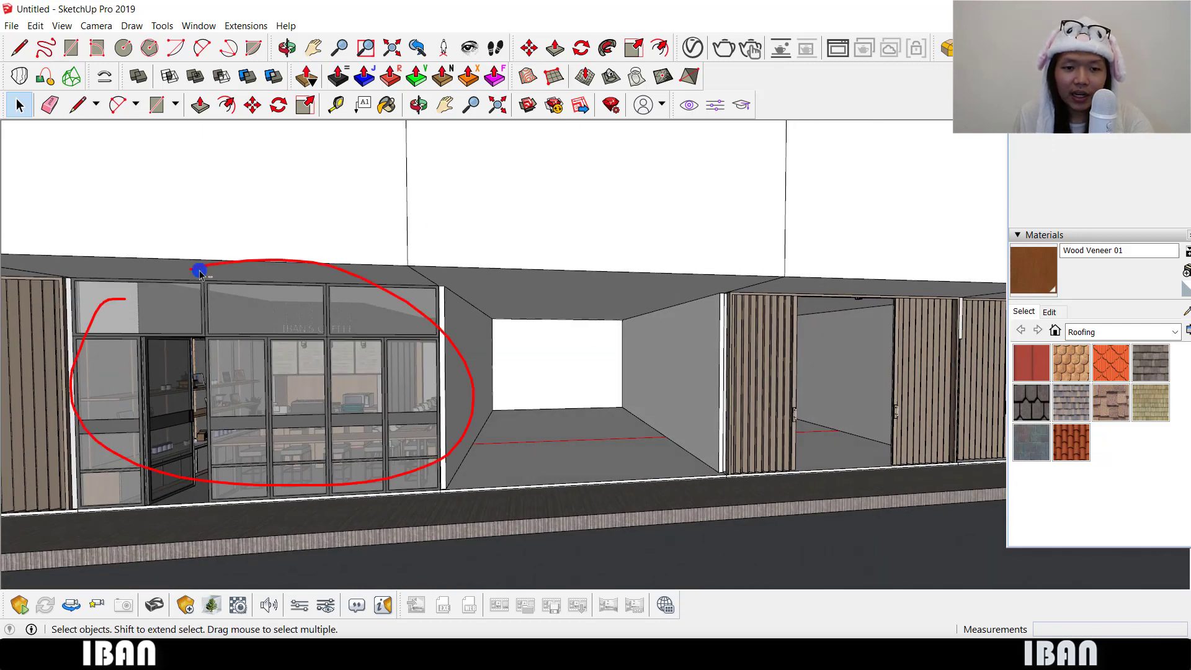
# - Draw a rectangle of about 5.80 by 4.00 m across the open front of the shop unit beside the café
pyautogui.press('r')
pyautogui.moveTo(520, 306); pyautogui.dragTo(516, 306, button='middle')
pyautogui.scroll(2, 508, 309)
pyautogui.press('r')
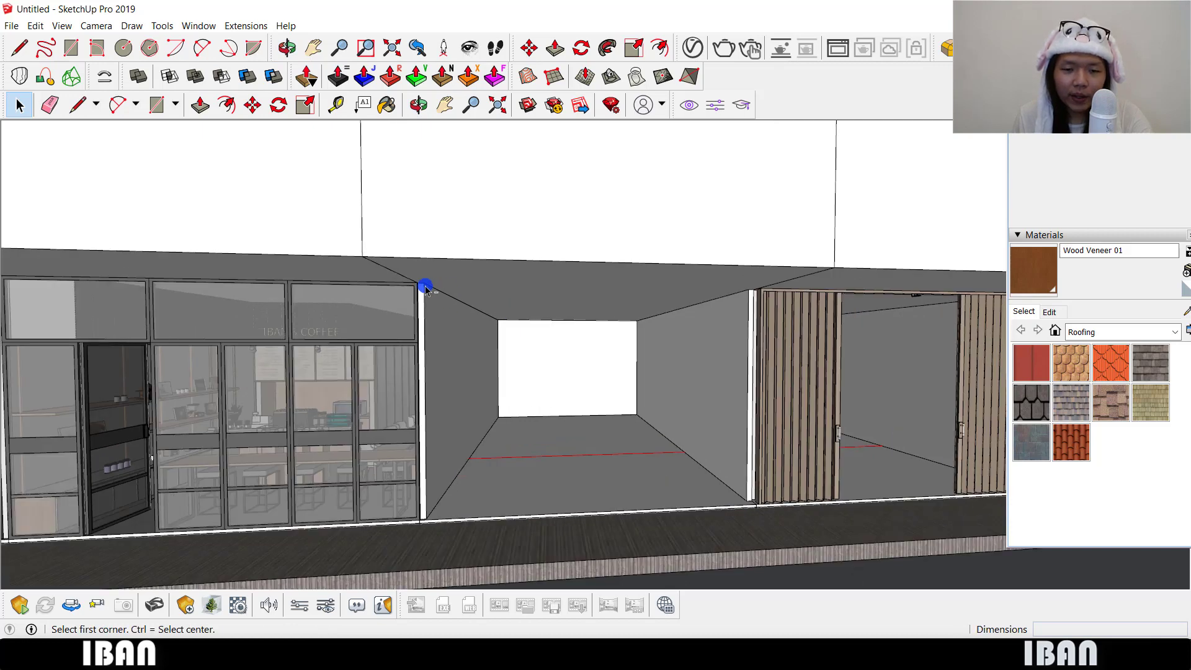
pyautogui.click(429, 520)
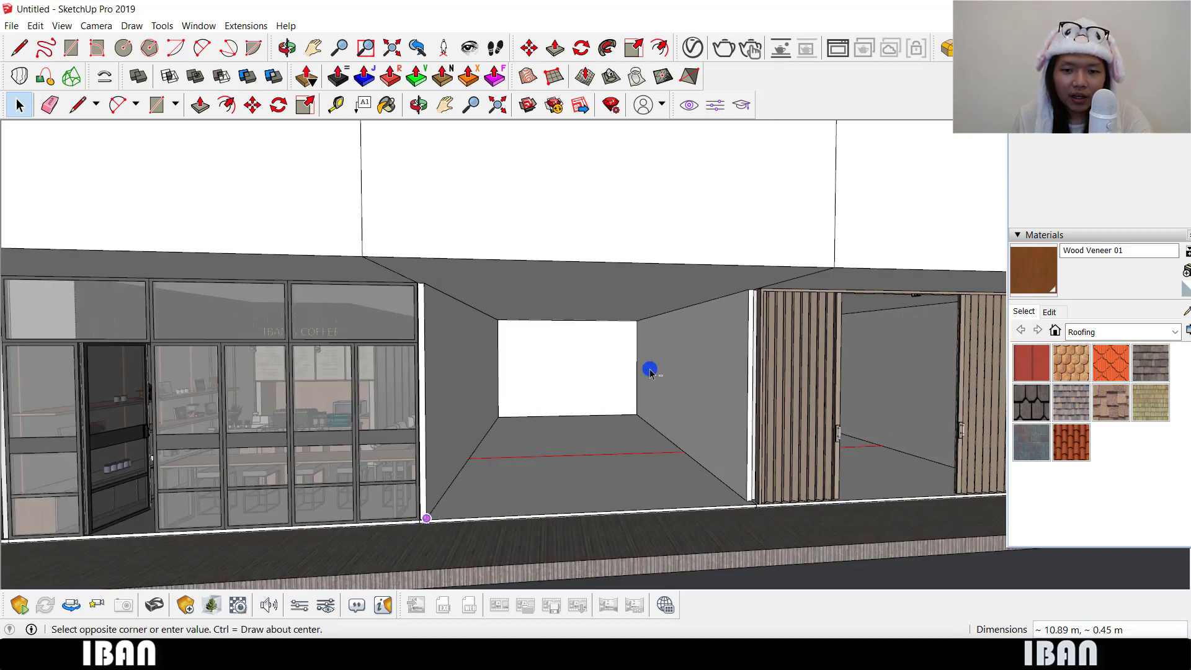
pyautogui.click(747, 289)
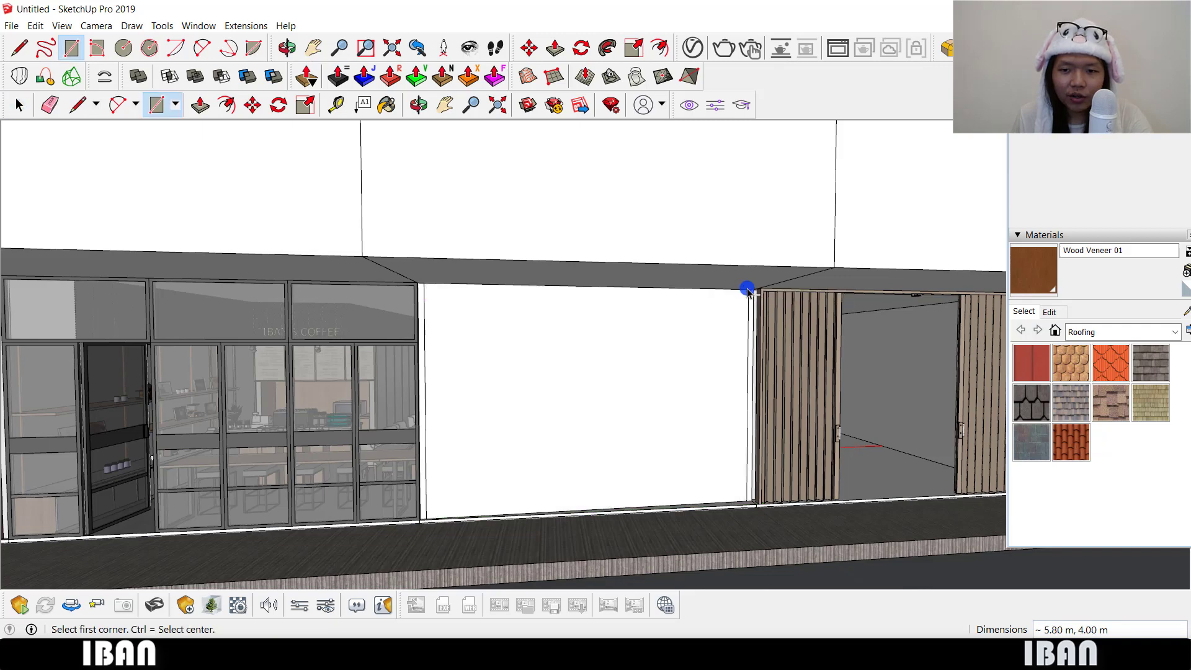
# - Select the left vertical edge of the shopfront rectangle and switch to the standard front view
pyautogui.press('space')
pyautogui.click(468, 335)
pyautogui.press('m')
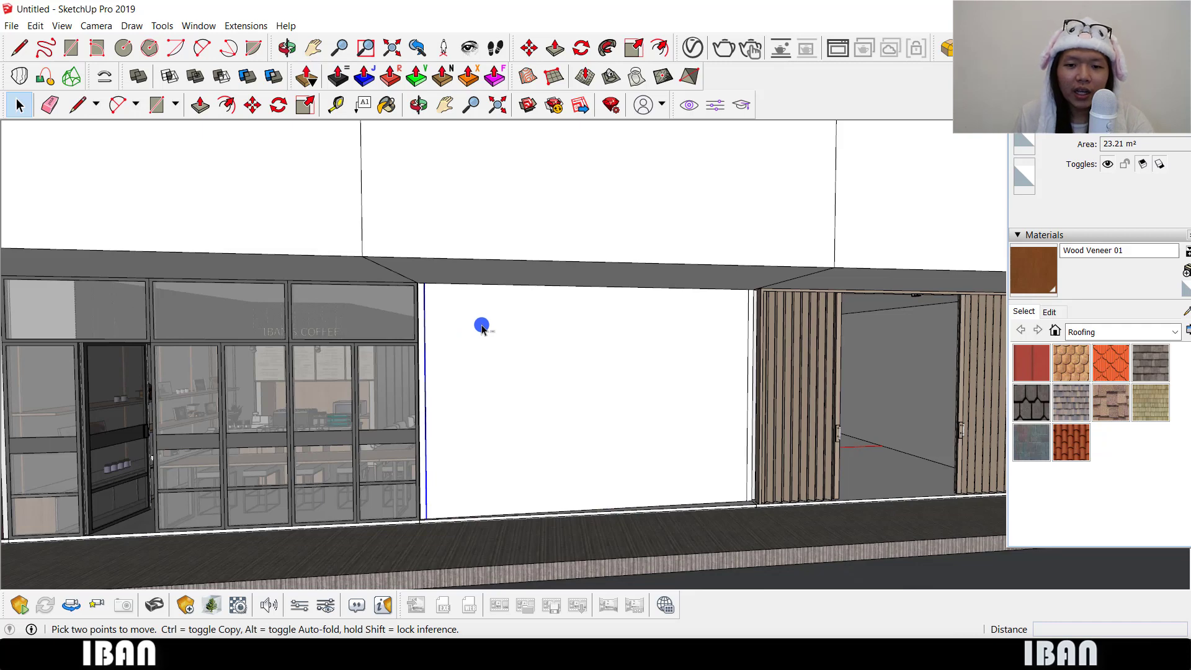
pyautogui.press('space')
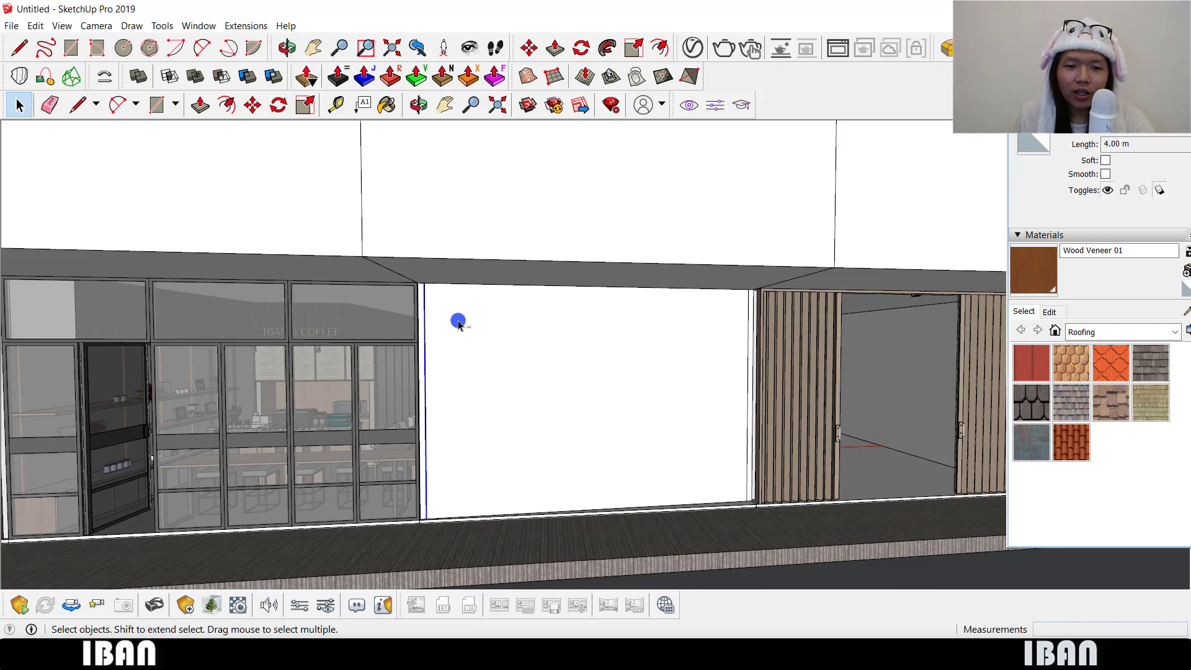
pyautogui.press('o')
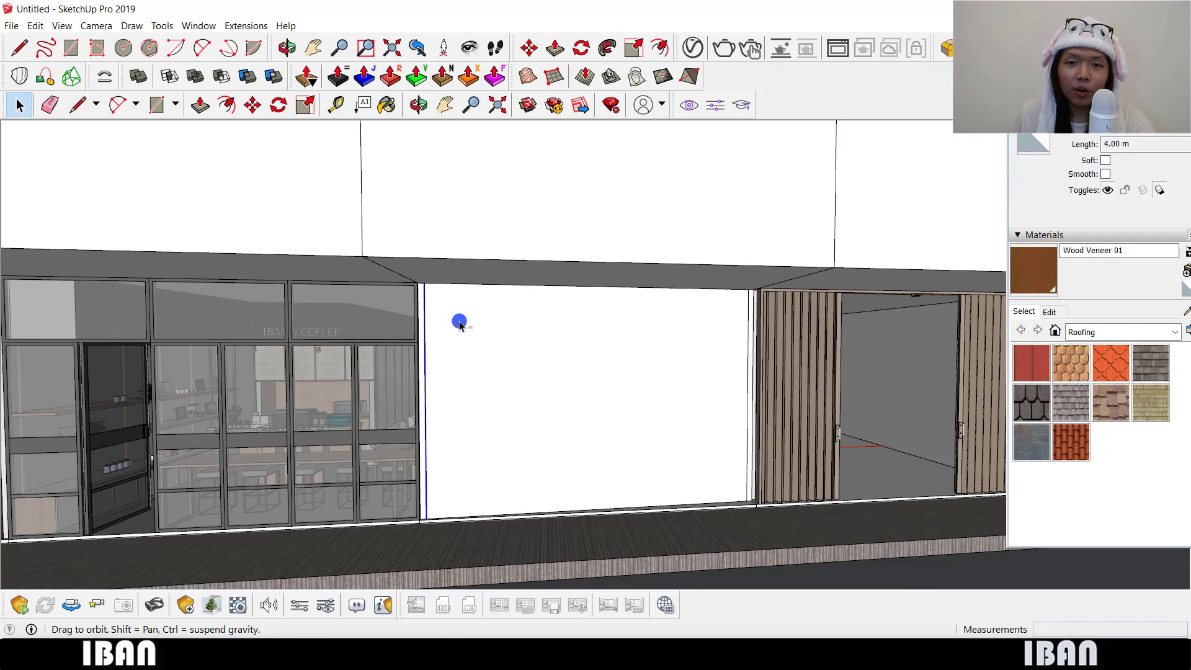
pyautogui.press('f')
pyautogui.moveTo(421, 336); pyautogui.dragTo(642, 342)
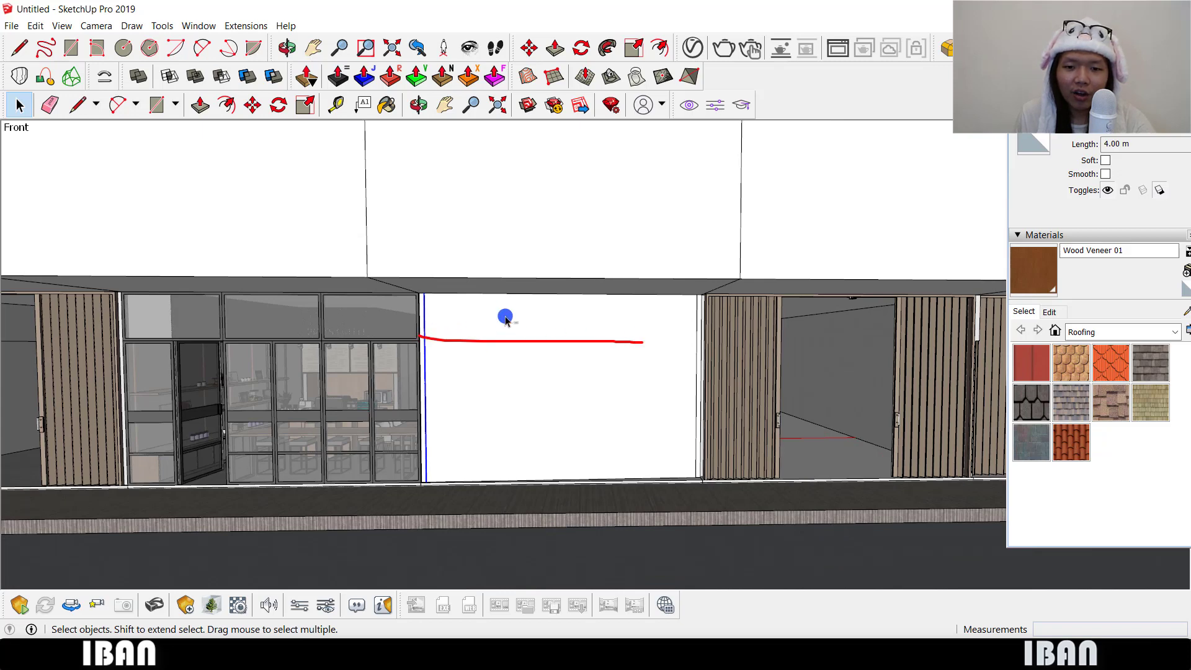
pyautogui.moveTo(503, 303); pyautogui.dragTo(503, 371)
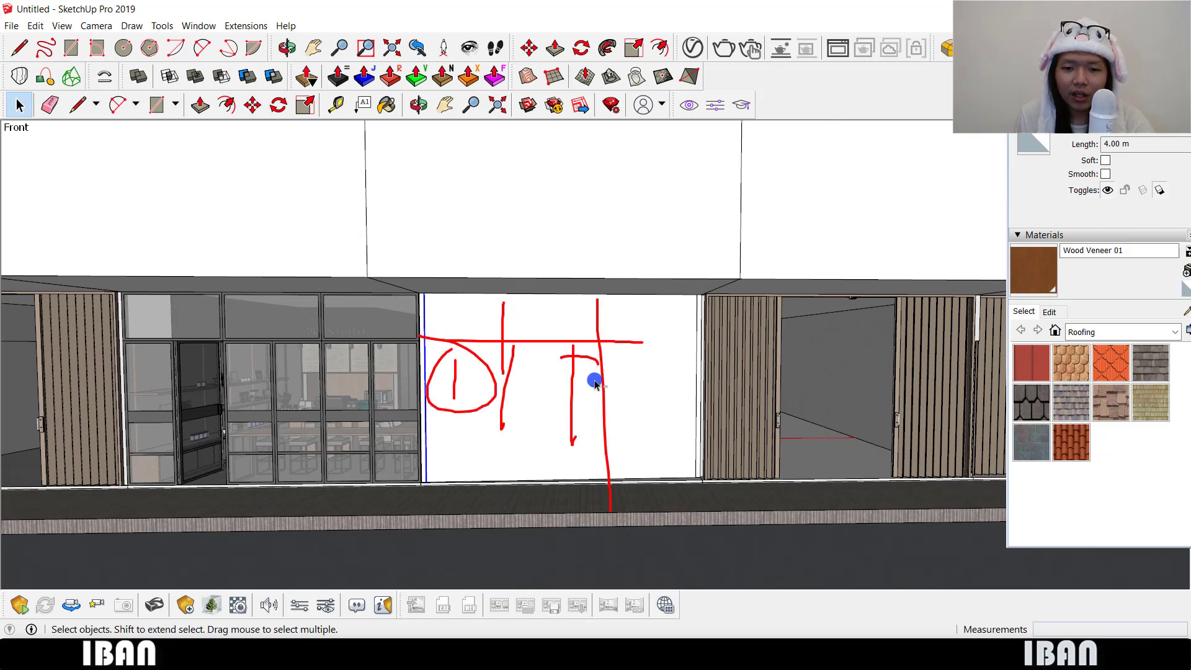
pyautogui.moveTo(580, 322); pyautogui.dragTo(736, 378)
pyautogui.press('Escape')
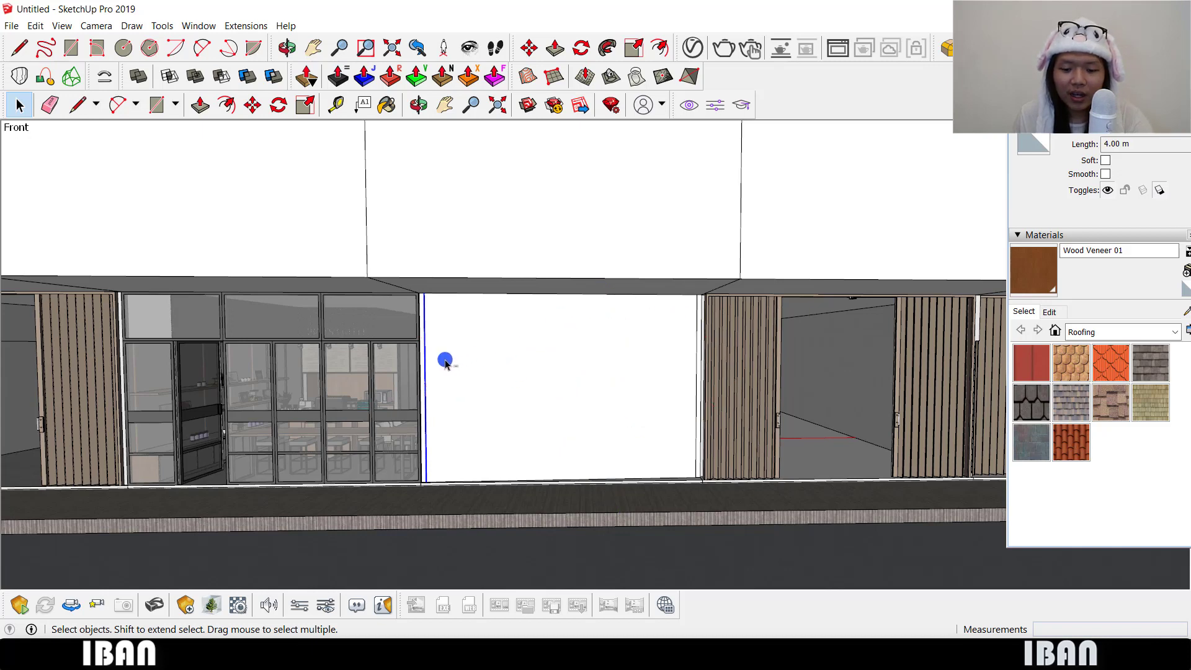
# - Try to copy the selected edge sideways across the rectangle with 10 m length snapping enabled
pyautogui.press('m')
pyautogui.click(646, 370)
pyautogui.press('ctrl')
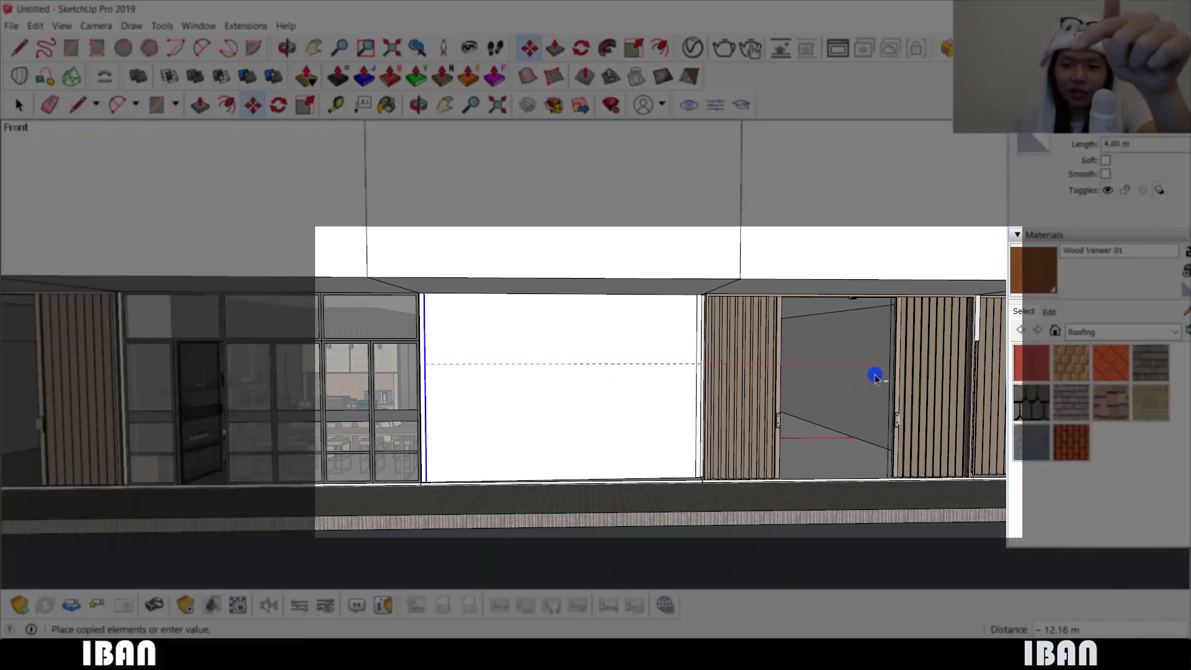
pyautogui.press('space')
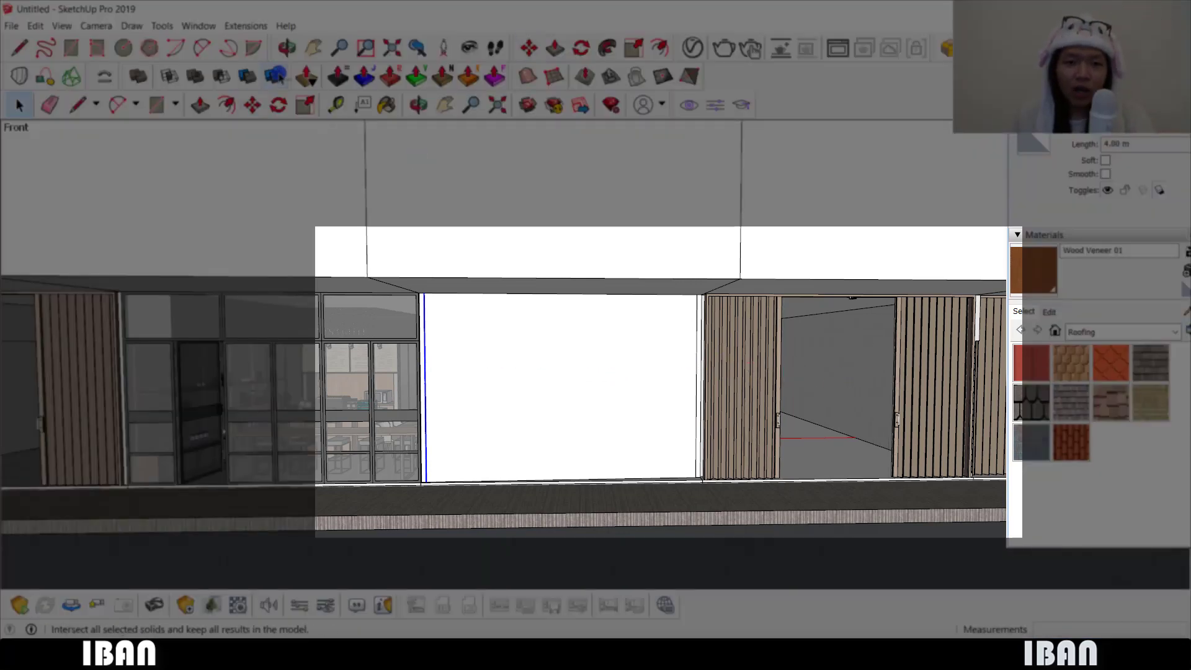
# - Turn off length snapping in the model's unit settings
pyautogui.click(247, 26)
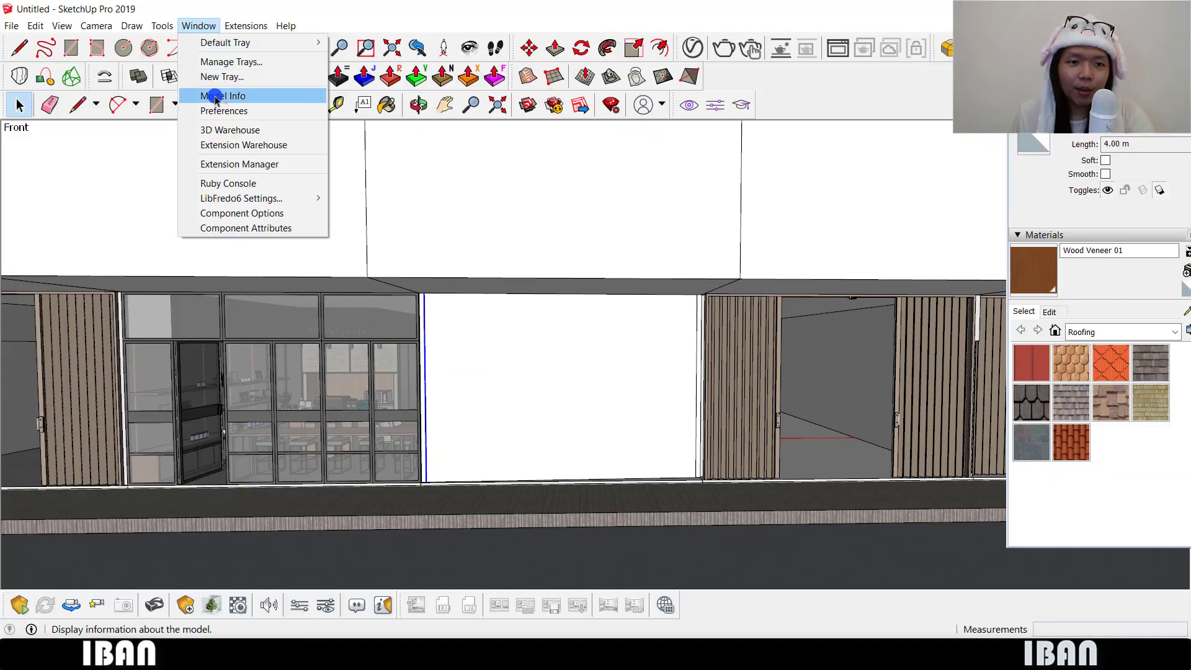
pyautogui.click(217, 96)
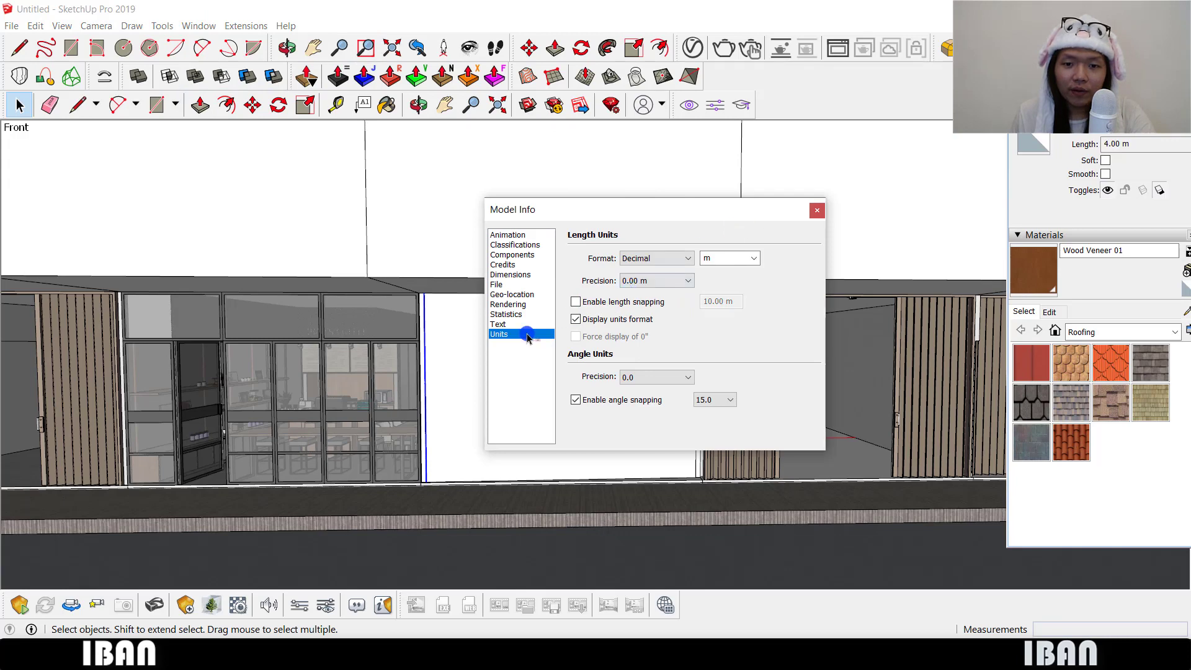
pyautogui.click(818, 211)
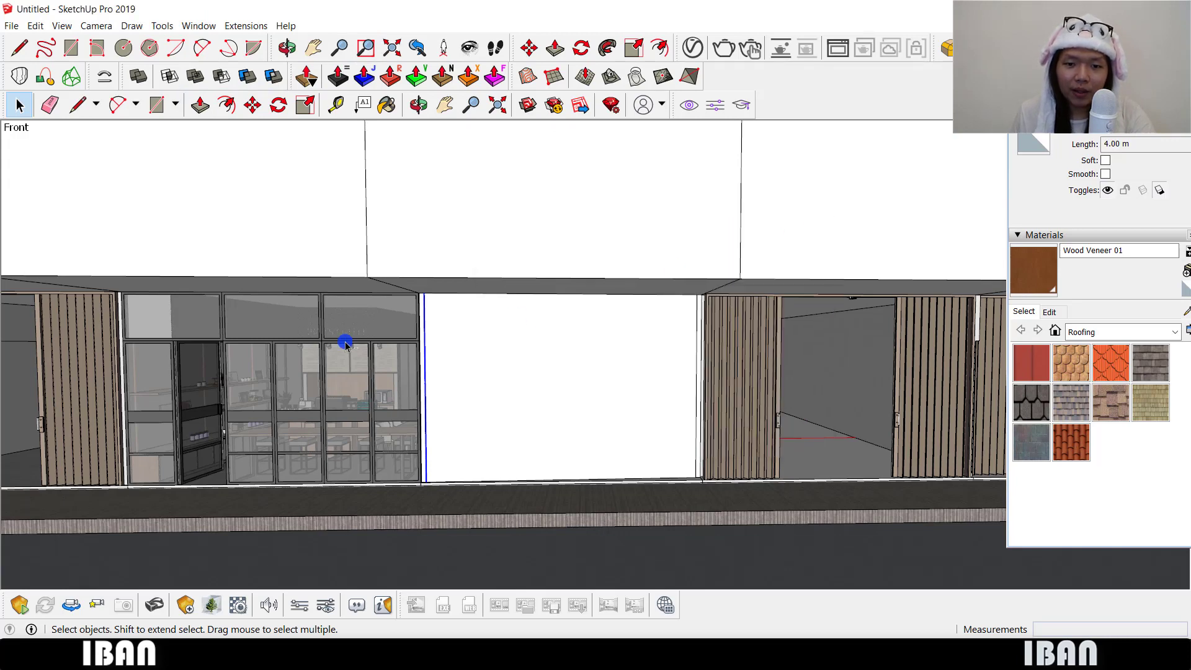
# - Copy the selected edge about 1.2 m into the rectangle and draw a diagonal of about 6.05 m across the larger remaining panel
pyautogui.press('m')
pyautogui.click(429, 347)
pyautogui.press('ctrl')
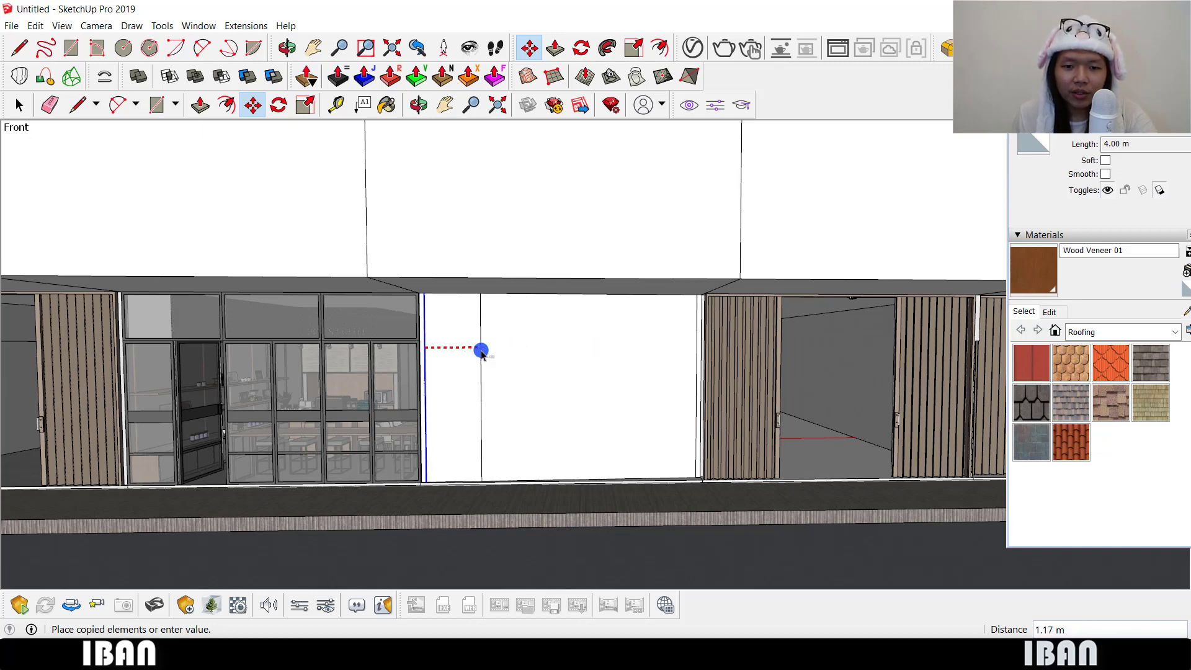
pyautogui.click(552, 308)
pyautogui.press('space')
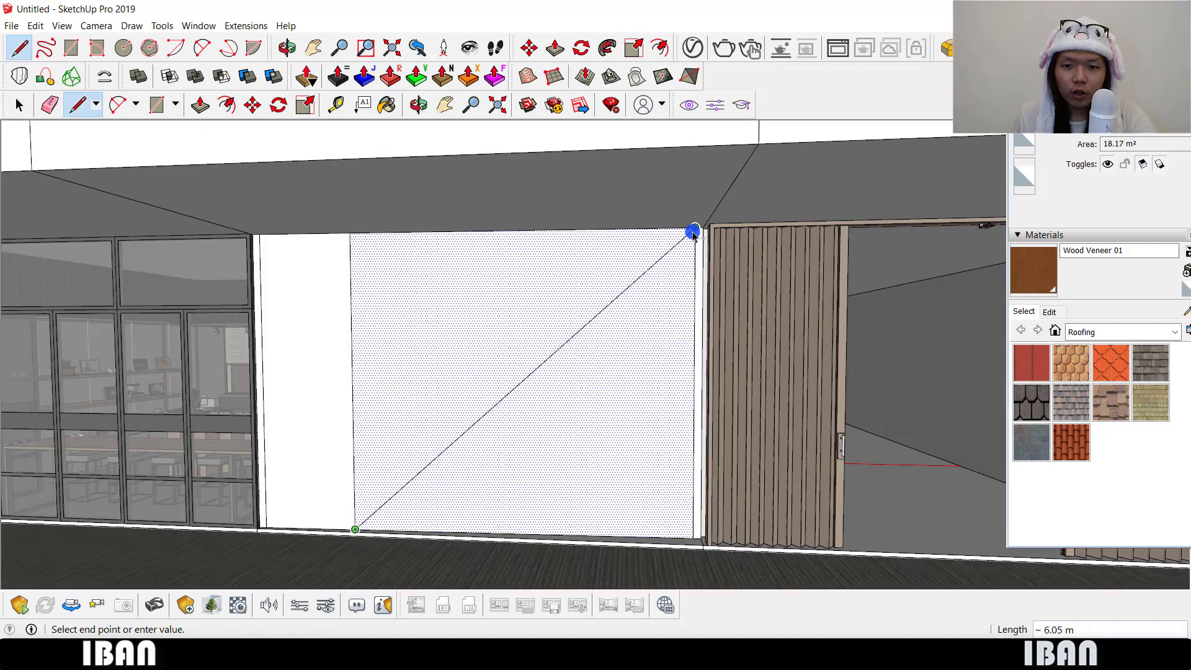
pyautogui.press('space')
pyautogui.moveTo(585, 284); pyautogui.dragTo(603, 382, button='middle')
# - Offset the lower and upper triangular faces of the divided panel inward to form two inset triangles
pyautogui.click(650, 375)
pyautogui.press('f')
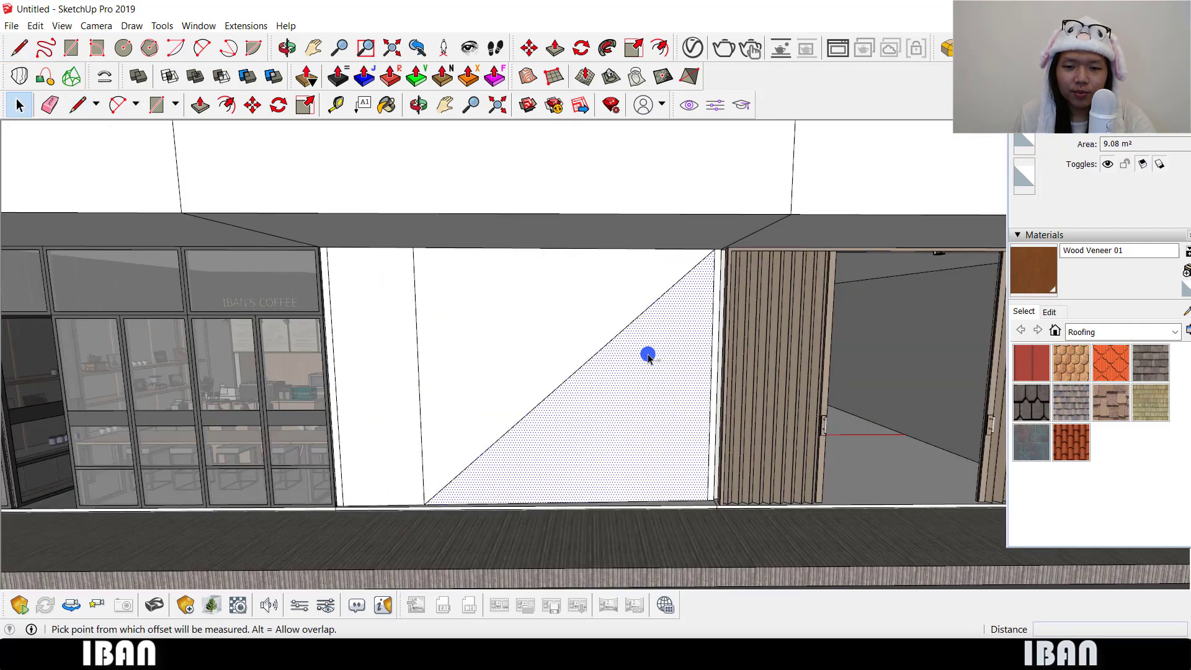
pyautogui.click(646, 355)
pyautogui.click(648, 361)
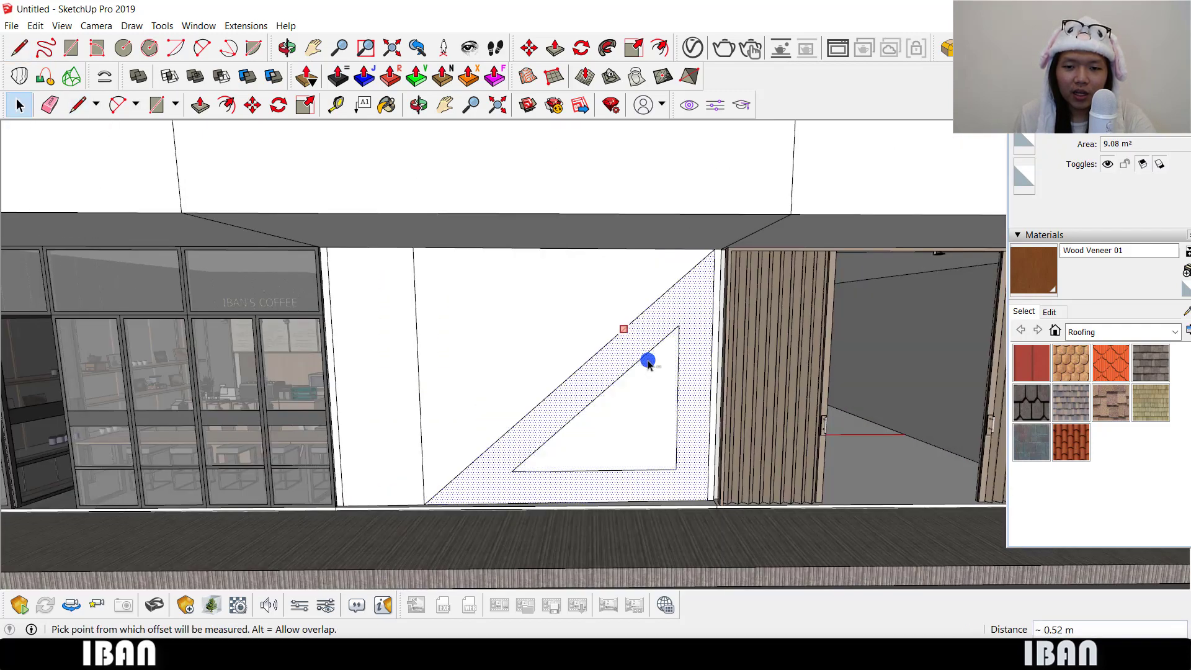
pyautogui.click(673, 309)
pyautogui.moveTo(672, 308); pyautogui.dragTo(478, 310, button='middle')
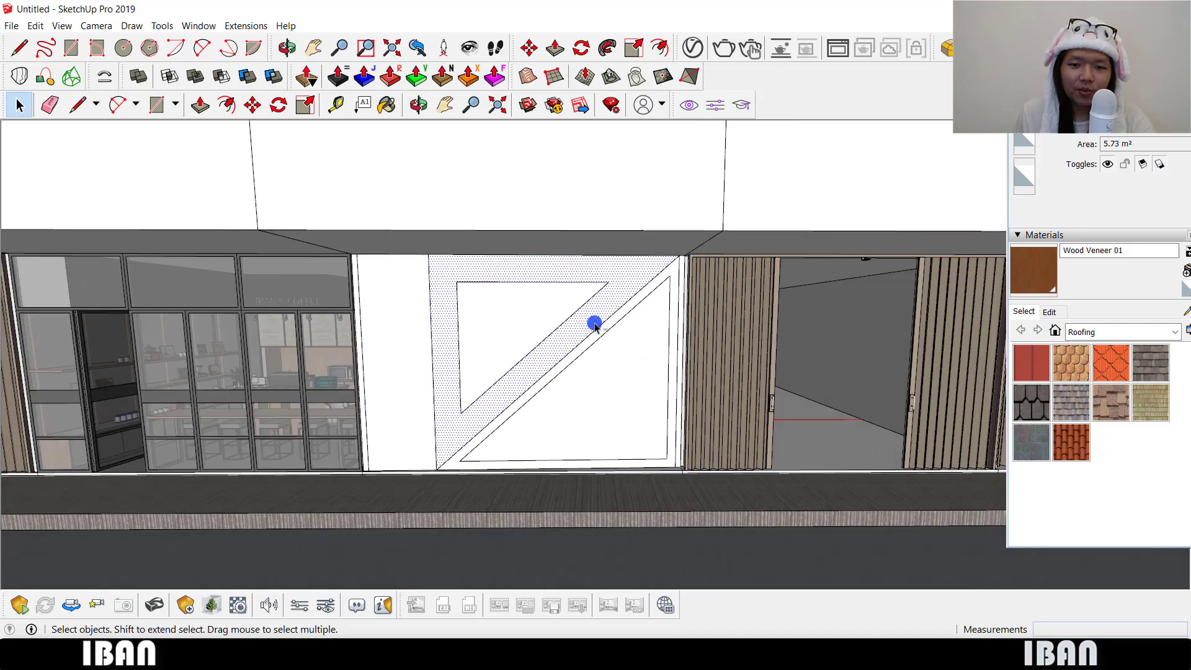
pyautogui.moveTo(594, 324); pyautogui.dragTo(432, 313, button='middle')
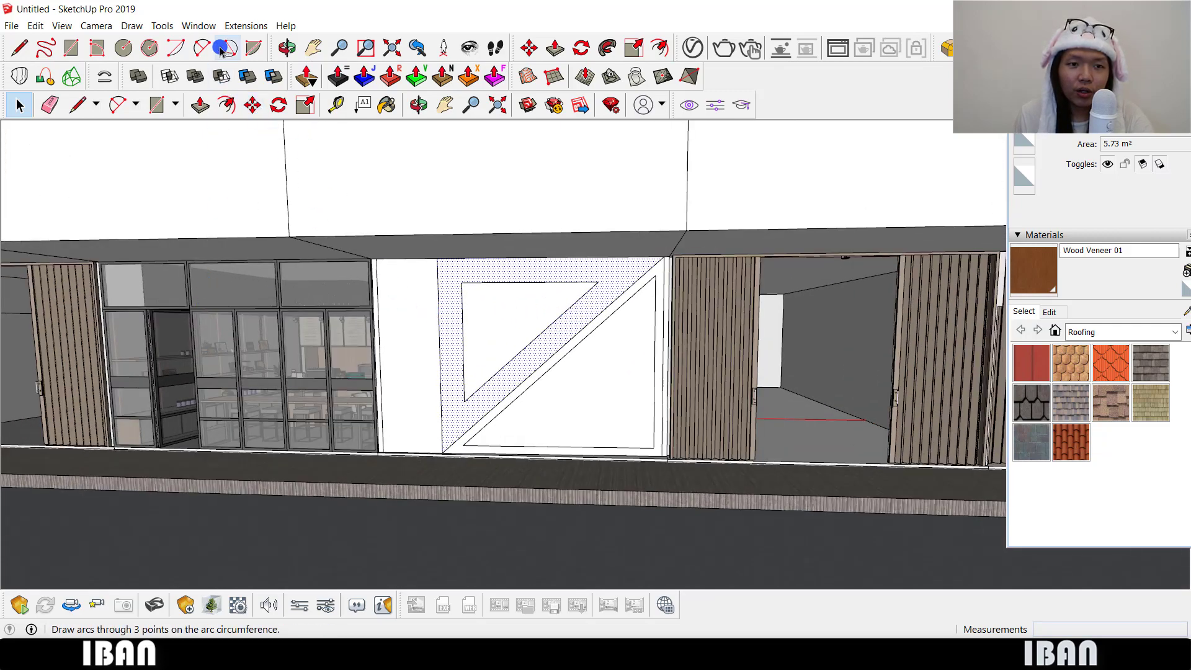
# - Set the length snapping interval to 0.01 m in the unit settings, with snapping switched off
pyautogui.click(199, 25)
pyautogui.click(222, 97)
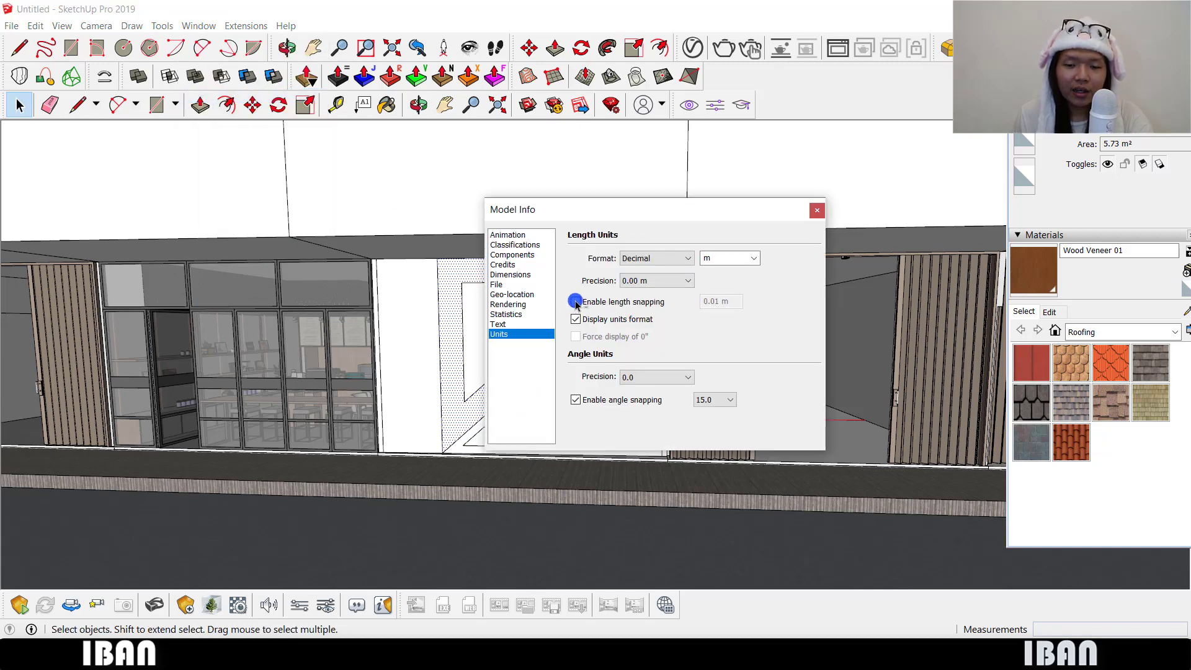
pyautogui.click(815, 212)
# - Enable length snapping with a 1.00 m interval in the model's unit settings
pyautogui.scroll(6, 152, 341)
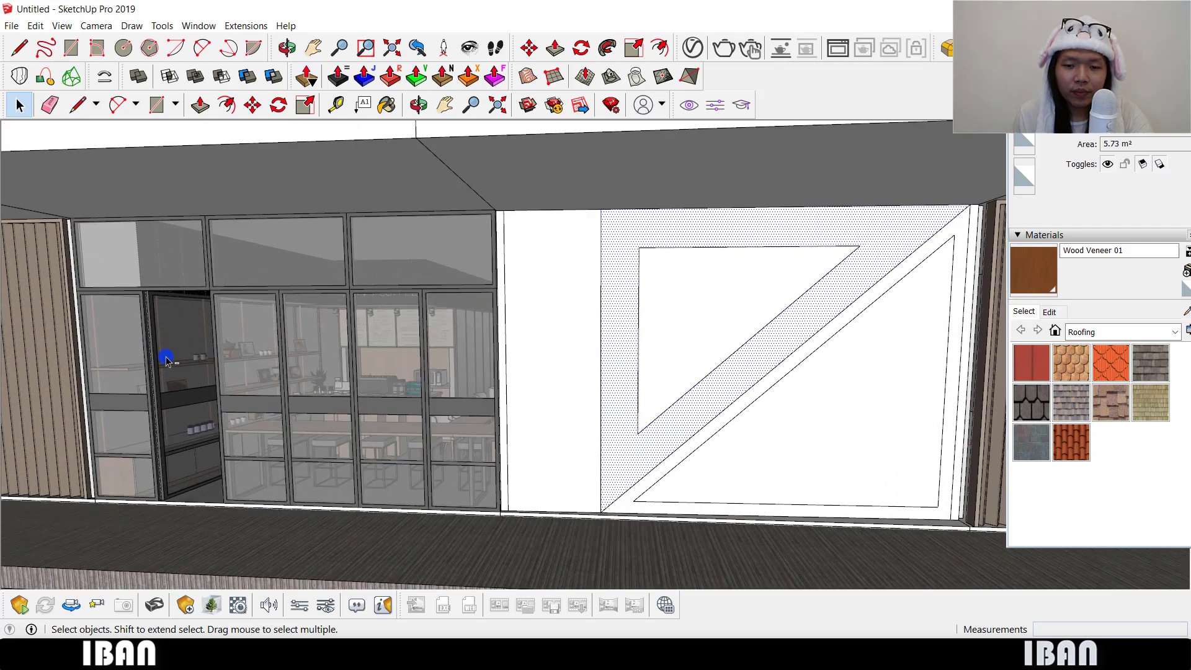
pyautogui.moveTo(166, 360); pyautogui.dragTo(425, 352, button='middle')
pyautogui.scroll(3, 343, 351)
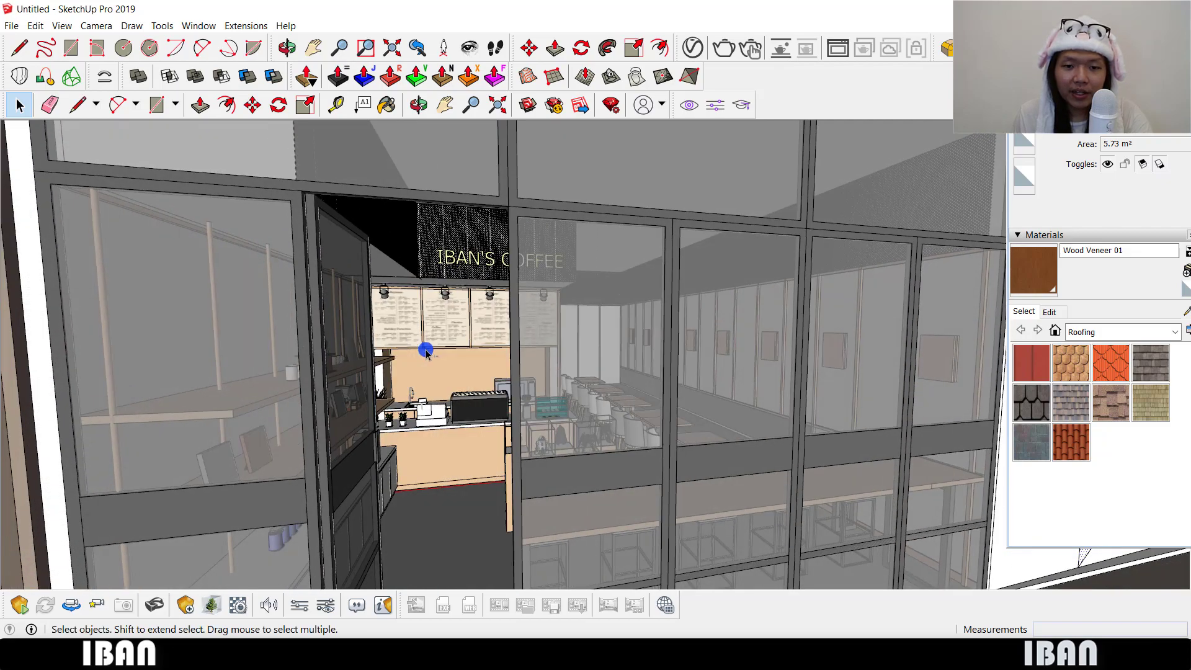
pyautogui.scroll(5, 426, 352)
pyautogui.scroll(2, 568, 355)
pyautogui.moveTo(567, 355); pyautogui.dragTo(466, 384, button='middle')
pyautogui.click(199, 26)
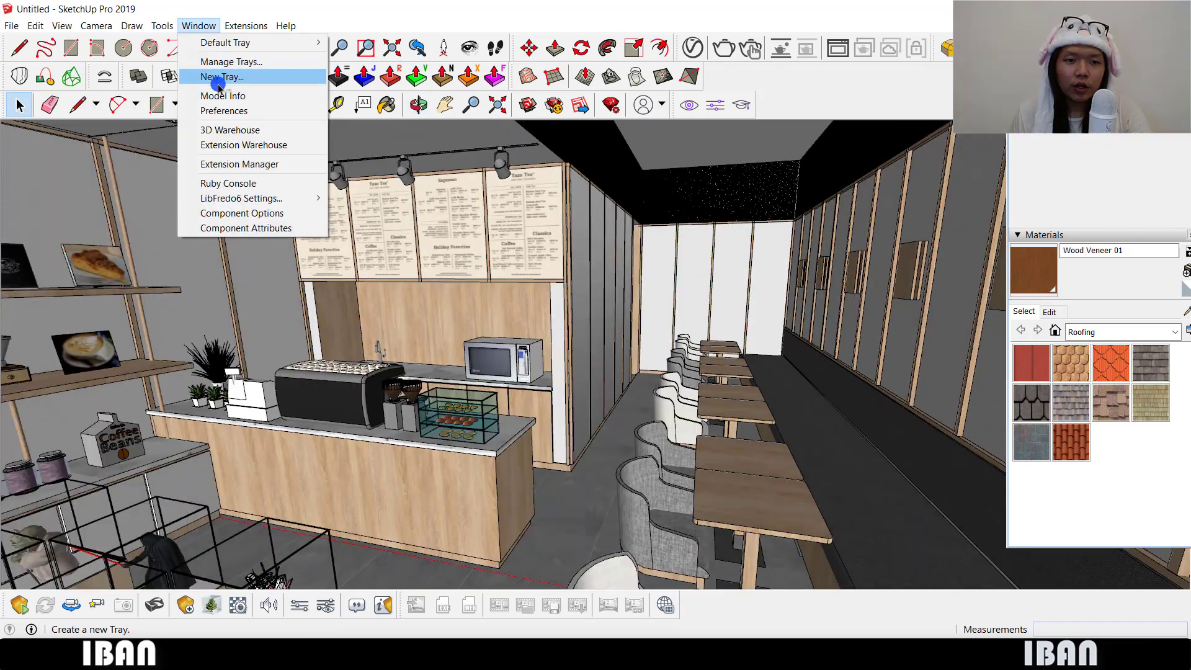
pyautogui.click(223, 96)
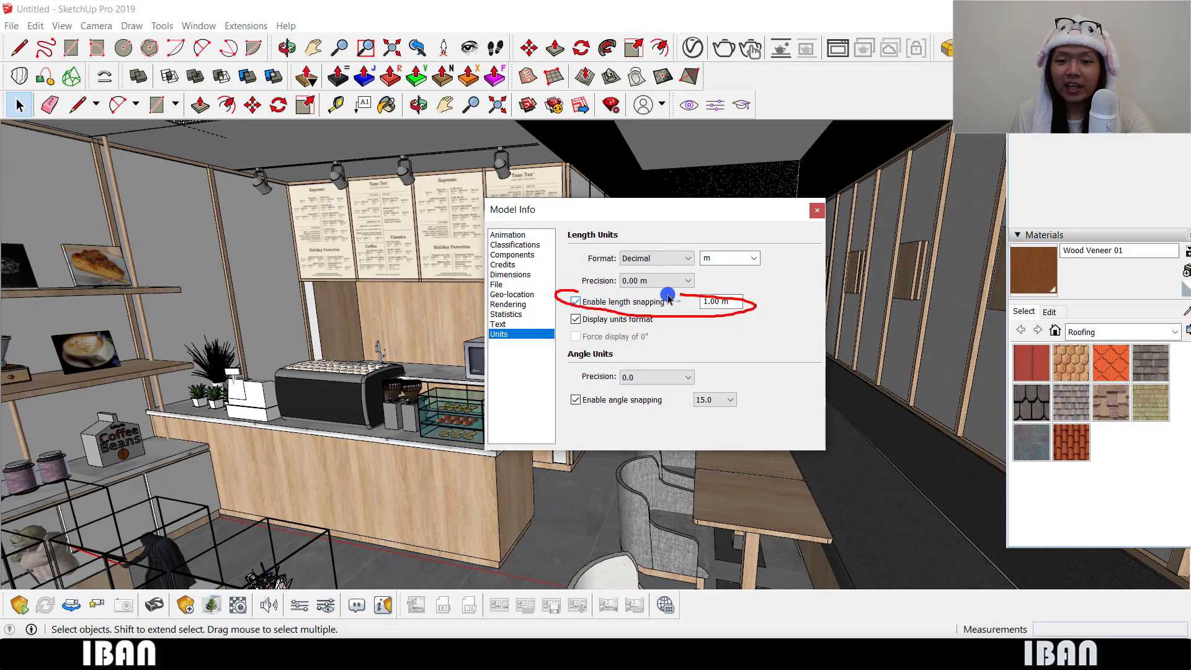
pyautogui.click(818, 211)
# - Try to push/pull the front face of the café's middle wall shelf with 1 m length snapping enabled
pyautogui.moveTo(683, 284); pyautogui.dragTo(769, 298, button='middle')
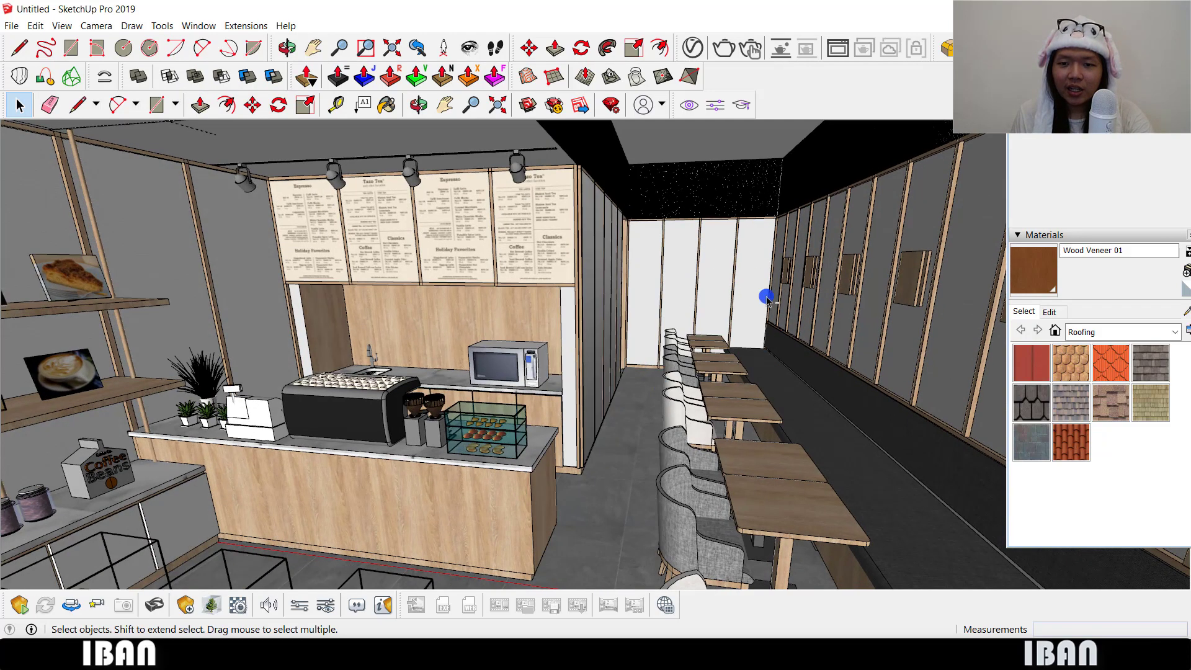
pyautogui.moveTo(694, 320)
pyautogui.mouseDown(button='middle')
pyautogui.moveTo(757, 319)
pyautogui.moveTo(691, 329)
pyautogui.mouseUp(button='middle')
pyautogui.moveTo(492, 325); pyautogui.dragTo(695, 354, button='middle')
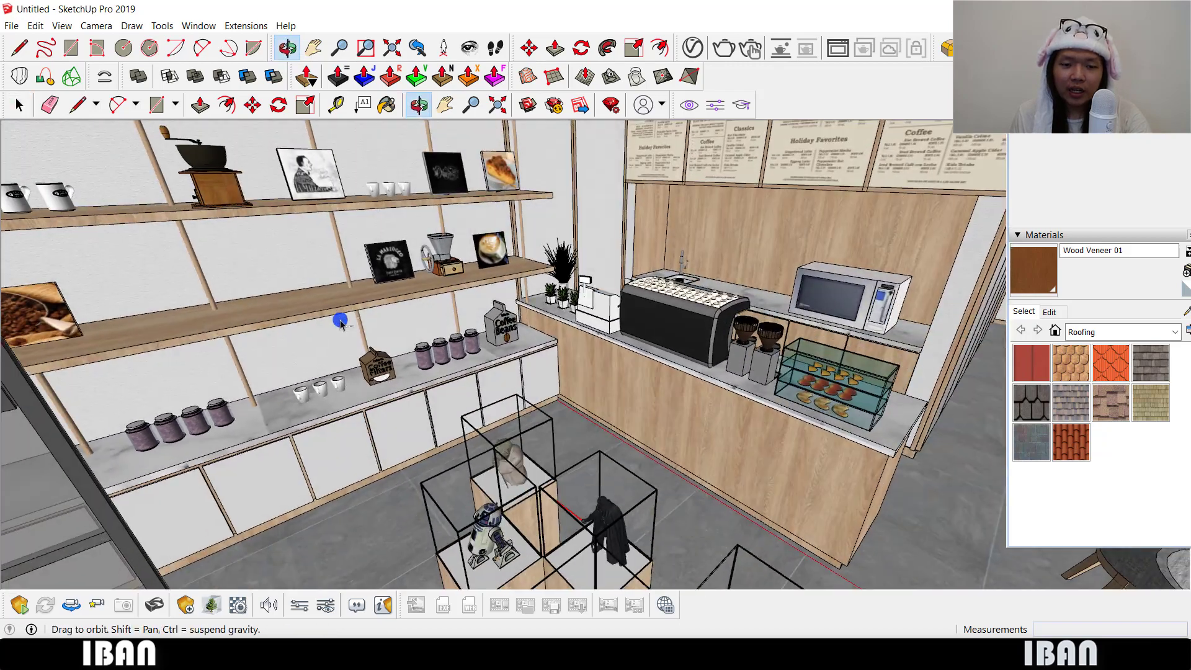
pyautogui.click(199, 26)
pyautogui.press('Escape')
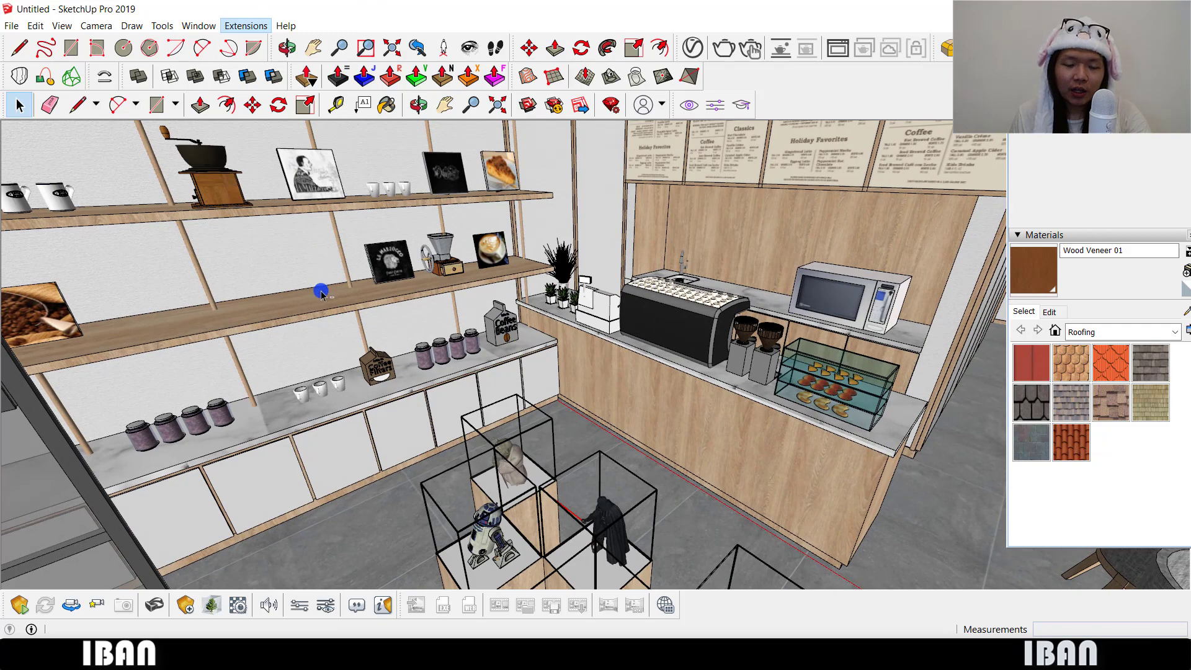
pyautogui.doubleClick(363, 301)
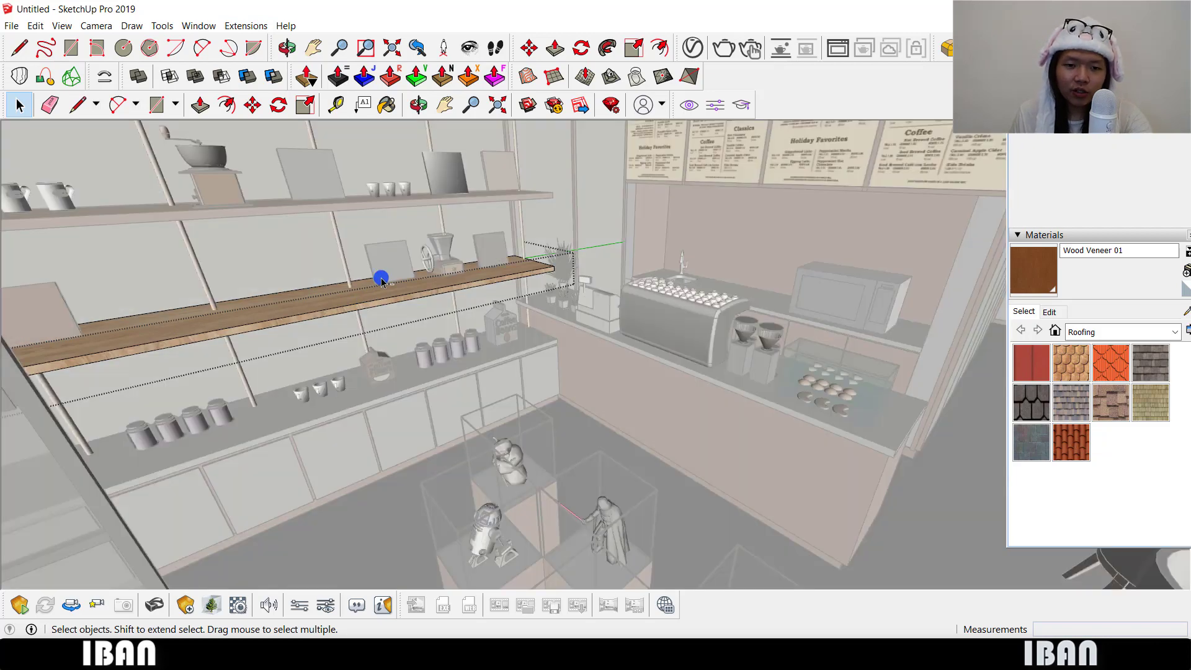
pyautogui.moveTo(381, 268); pyautogui.dragTo(364, 302, button='middle')
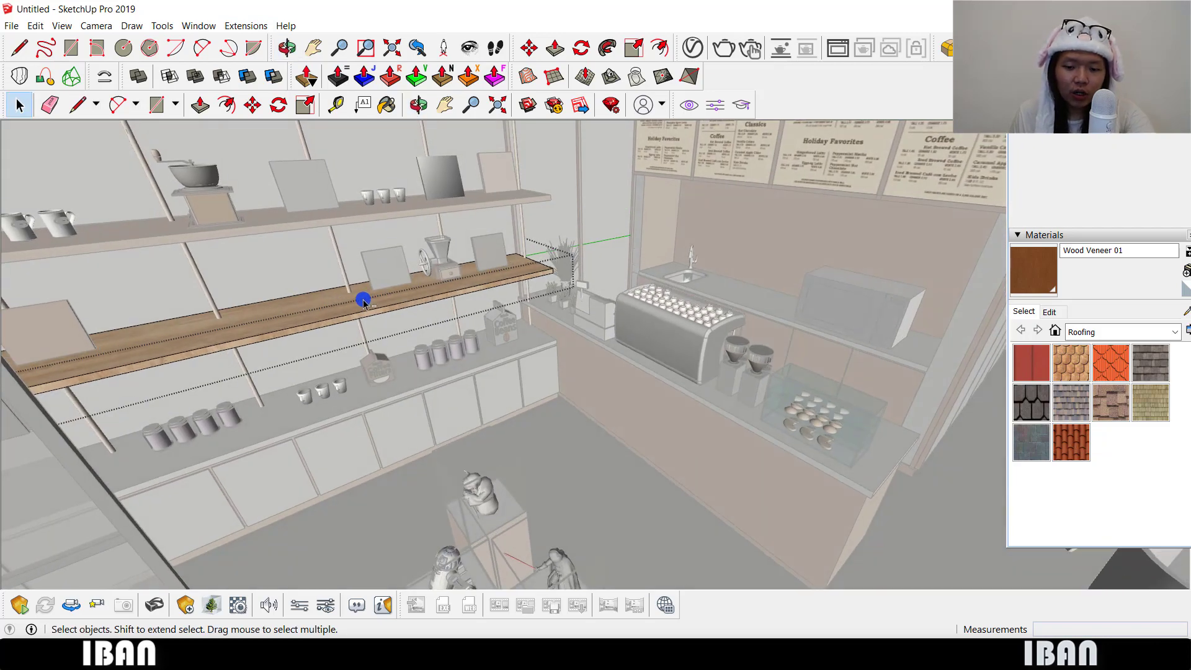
pyautogui.press('p')
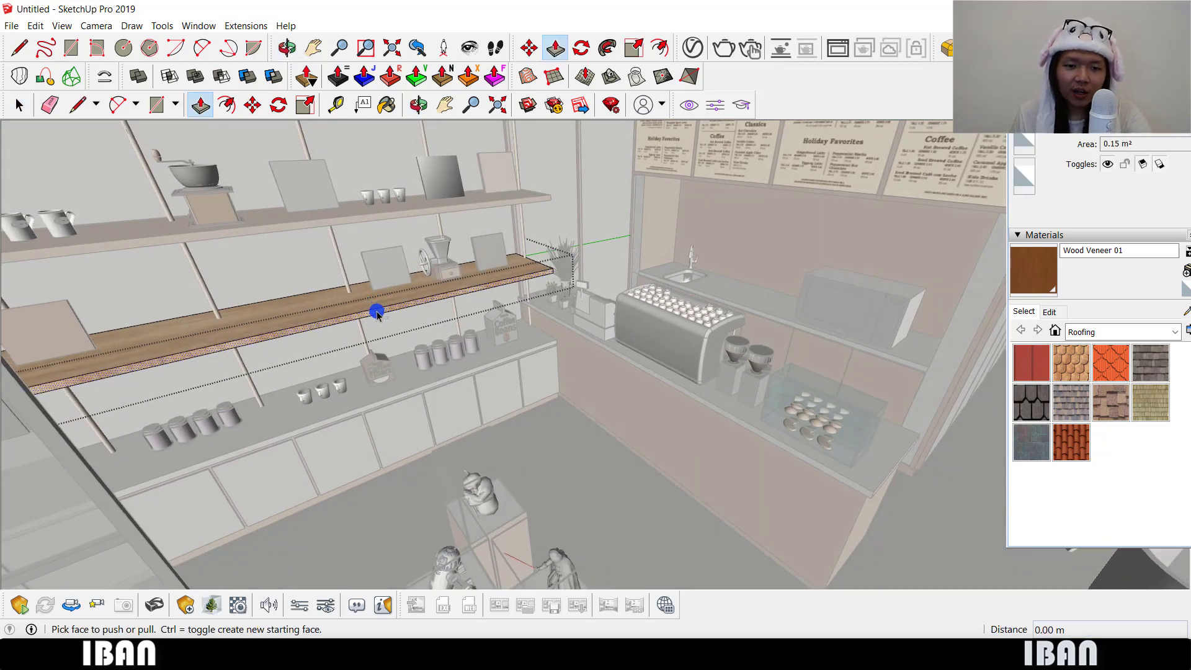
pyautogui.click(377, 314)
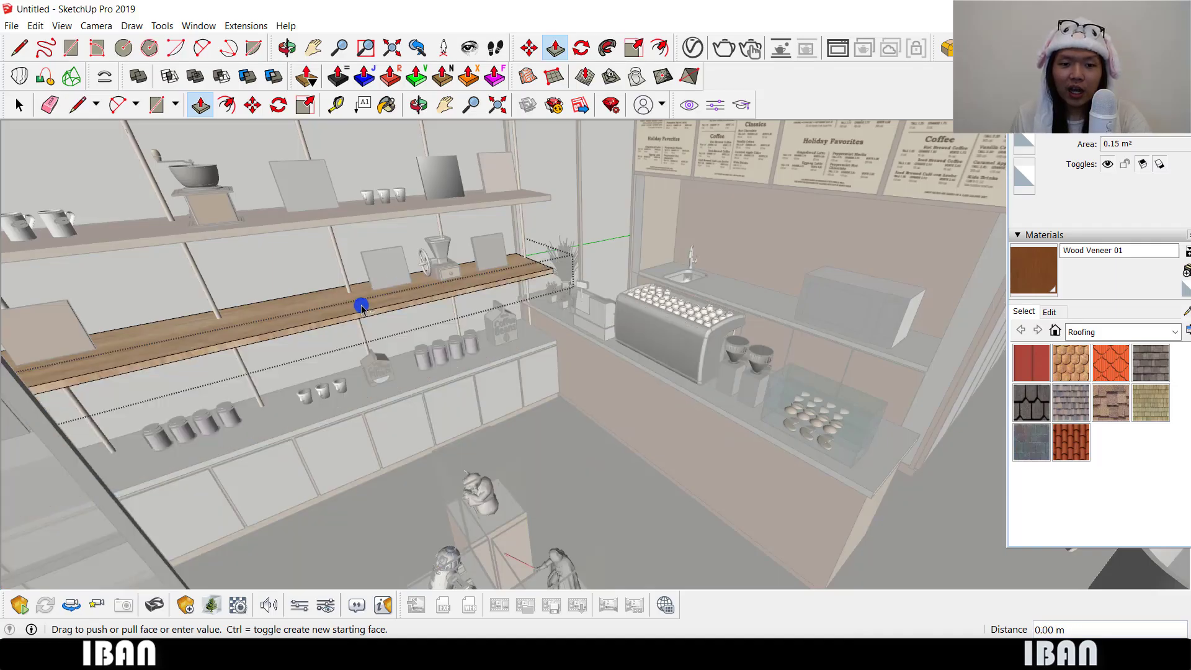
pyautogui.press('space')
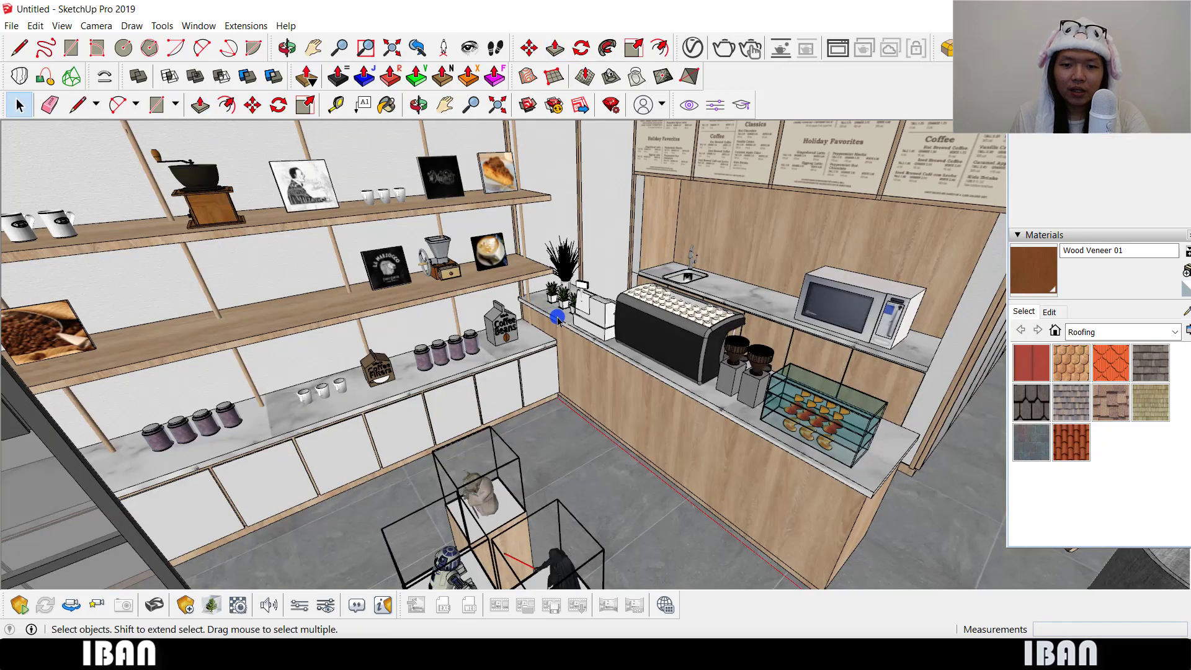
pyautogui.moveTo(558, 318); pyautogui.dragTo(687, 321, button='middle')
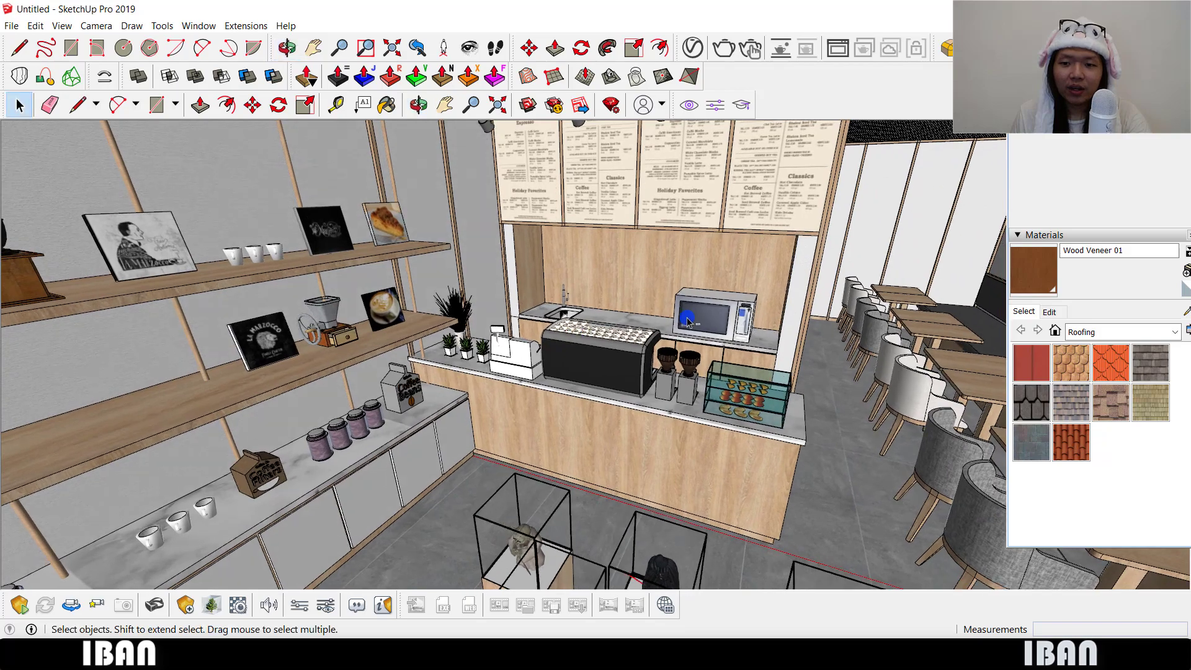
pyautogui.scroll(-2, 687, 320)
pyautogui.scroll(3, 386, 314)
pyautogui.moveTo(399, 342); pyautogui.dragTo(410, 374, button='middle')
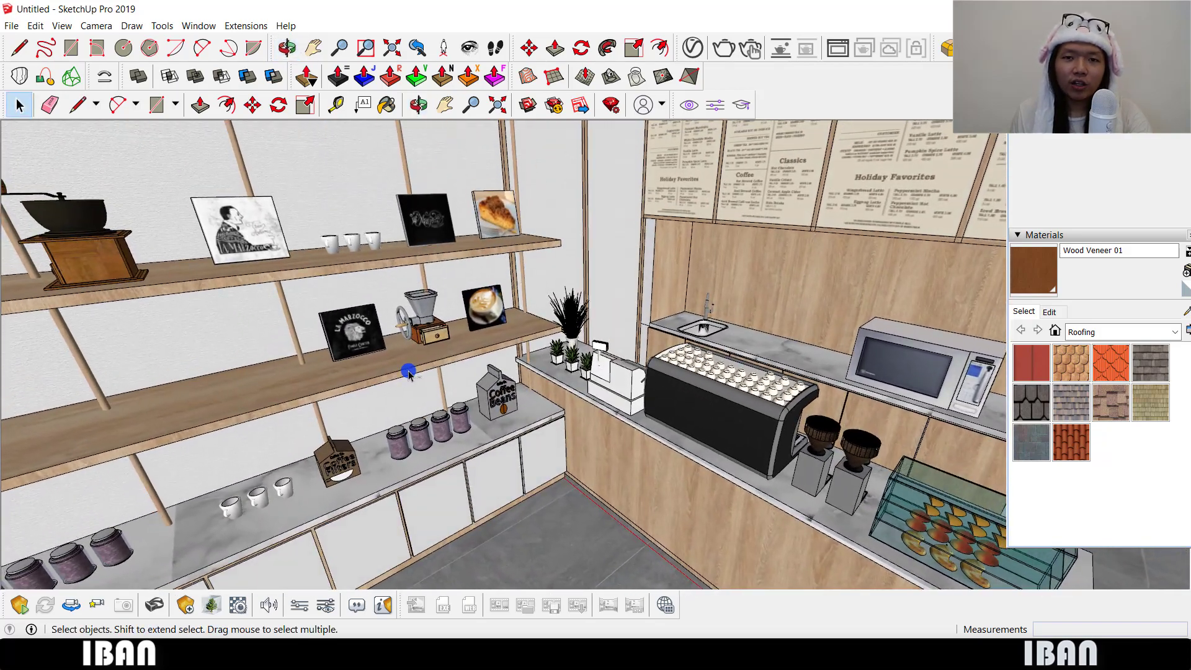
pyautogui.moveTo(475, 353); pyautogui.dragTo(597, 319, button='middle')
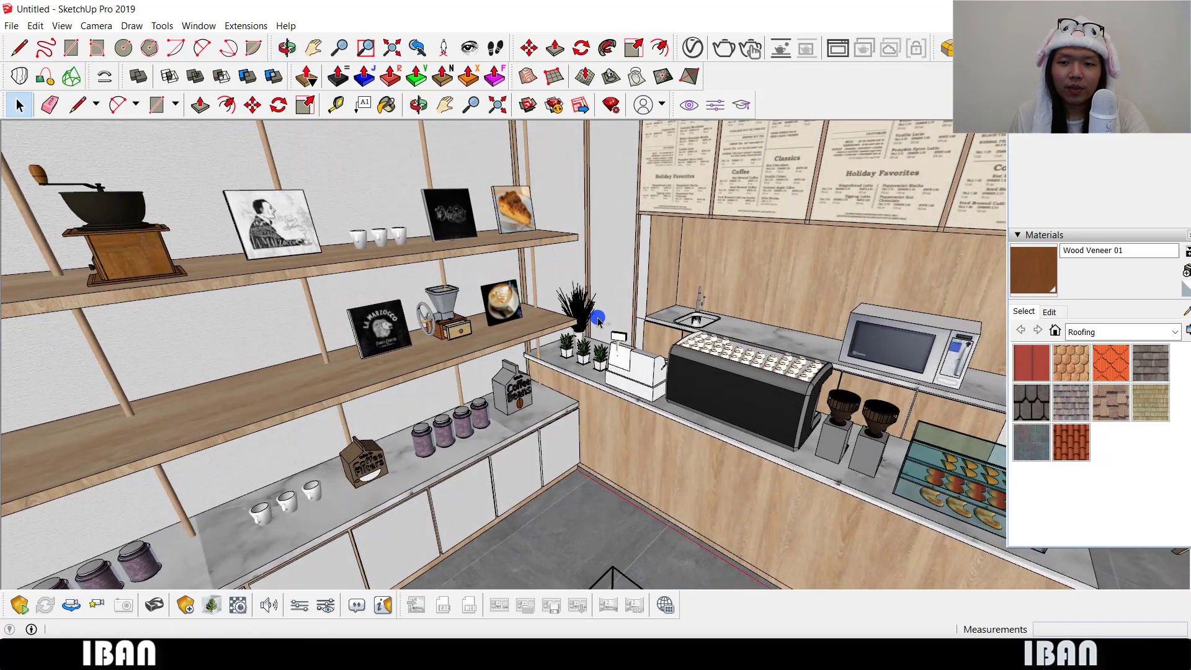